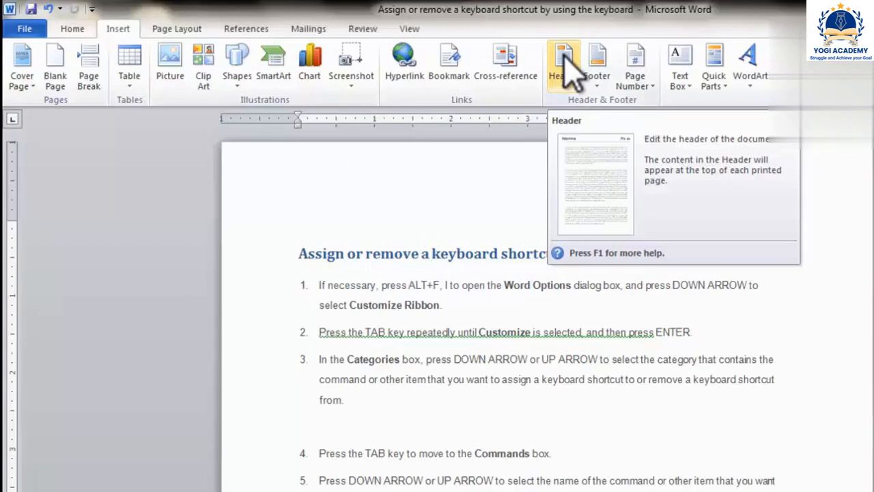
Insert the built-in Blank (Three Columns) header into the document.
{"action": "left_click", "coordinate": [564, 65]}
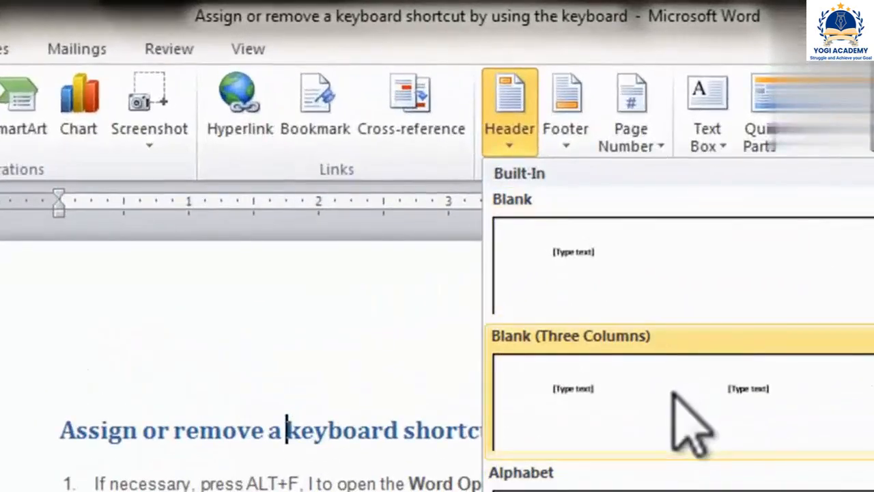
{"action": "left_click", "coordinate": [694, 413]}
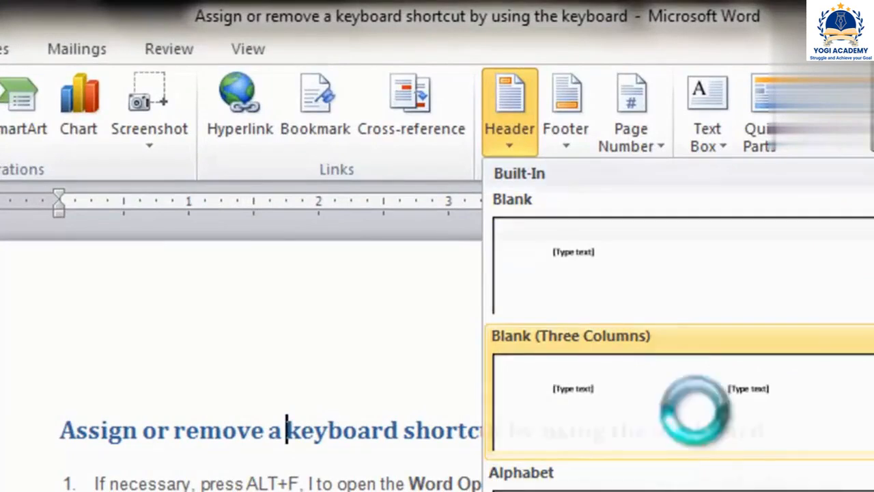
{"action": "left_click", "coordinate": [106, 319]}
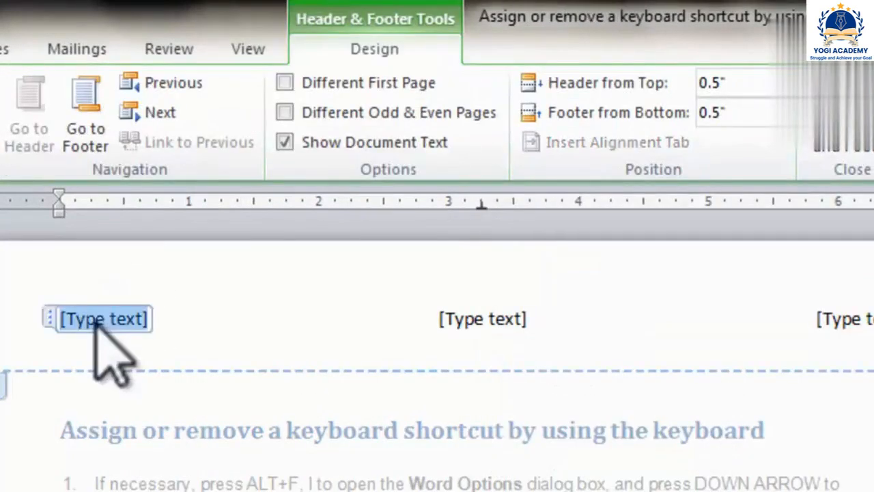
{"action": "left_click", "coordinate": [452, 318]}
{"action": "left_click", "coordinate": [850, 320]}
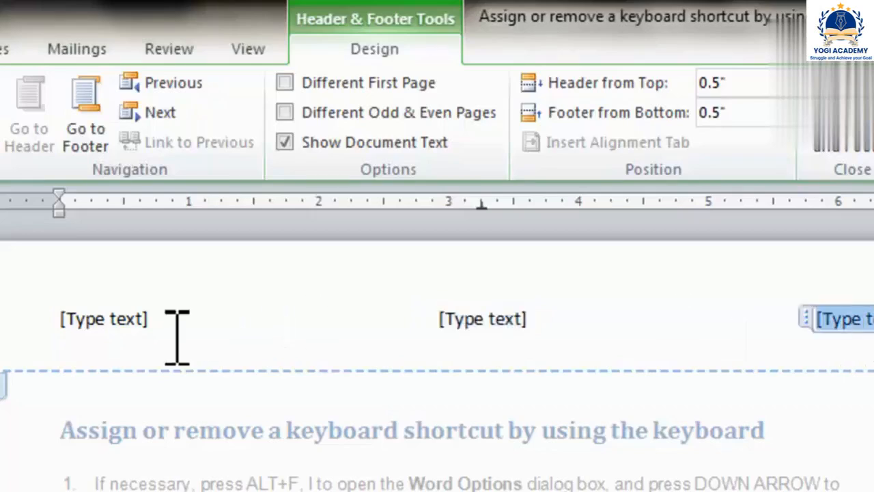
Fill the header's left placeholder with "ishtWorld.com" and its middle placeholder with "shortcutkeys".
{"action": "left_click", "coordinate": [109, 322]}
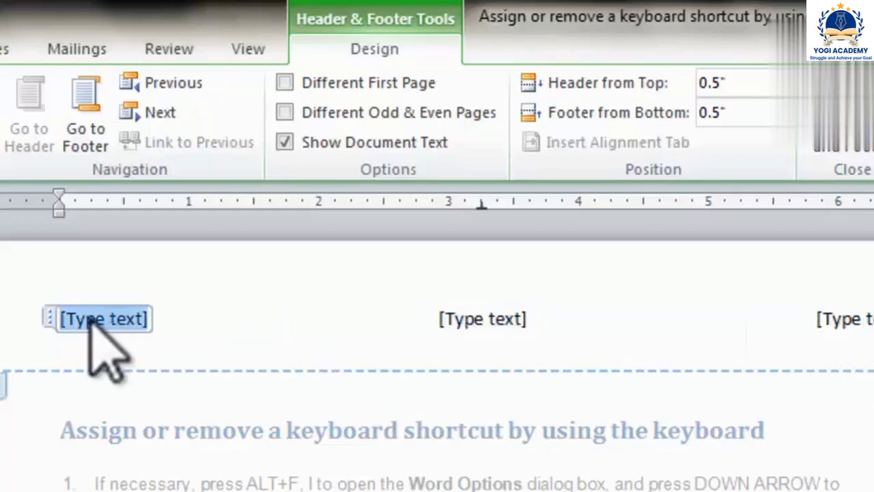
{"action": "type", "text": "si"}
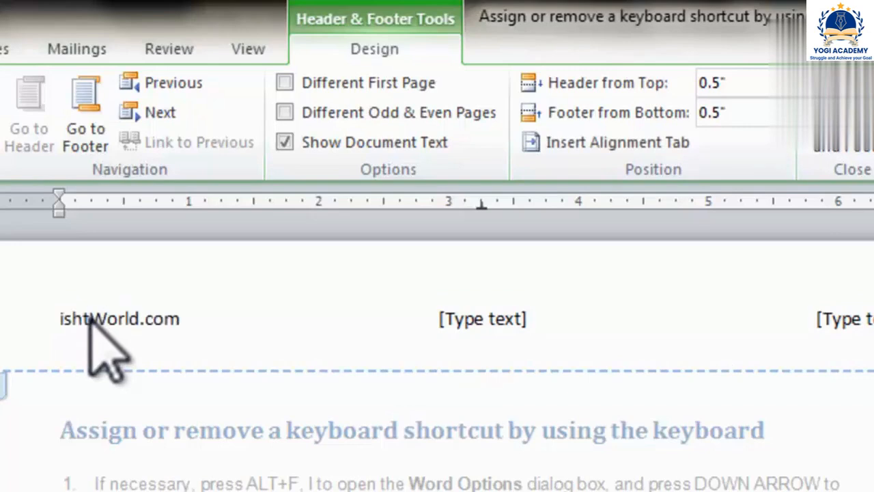
{"action": "left_click", "coordinate": [514, 321]}
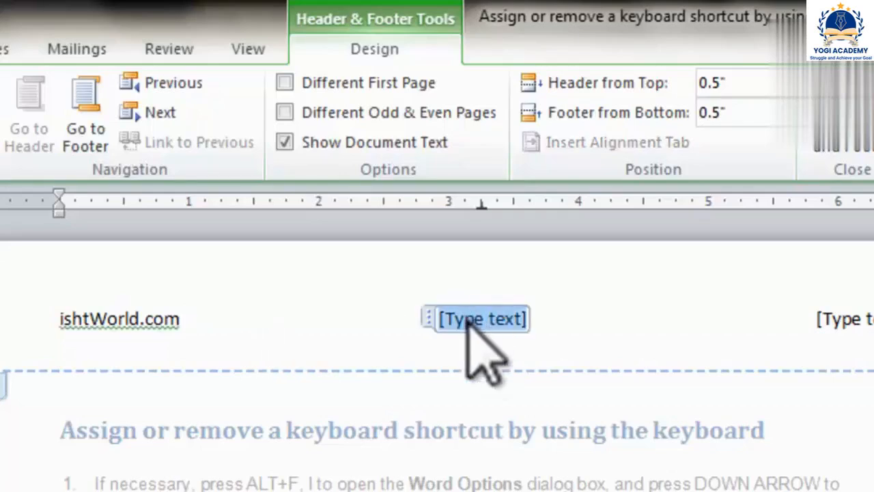
{"action": "type", "text": "shortkut"}
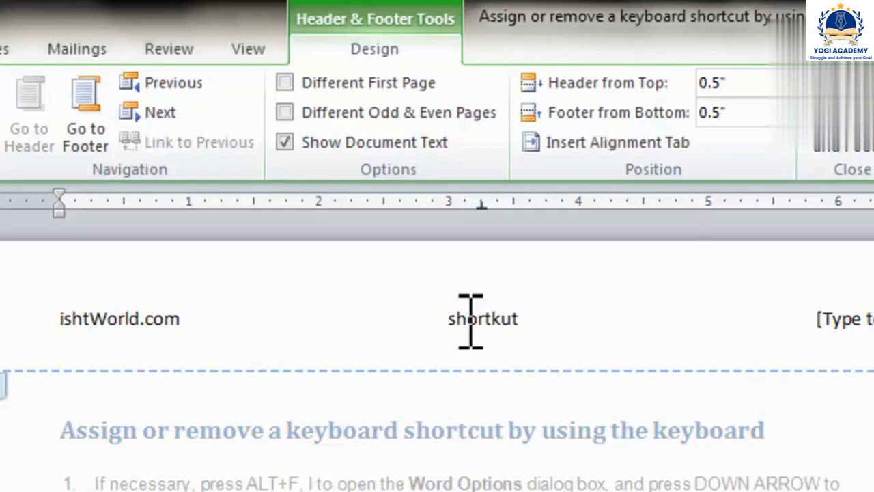
{"action": "key", "text": "BackSpace"}
{"action": "key", "text": "BackSpace"}
{"action": "key", "text": "BackSpace"}
{"action": "type", "text": "cutkeys"}
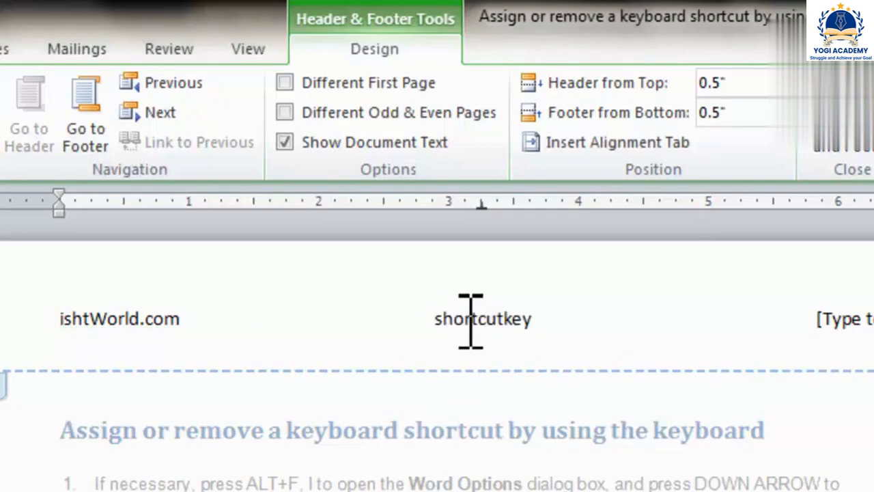
Replace the header's right placeholder with "important" and return to the document body.
{"action": "left_click", "coordinate": [833, 321]}
{"action": "key", "text": "Delete"}
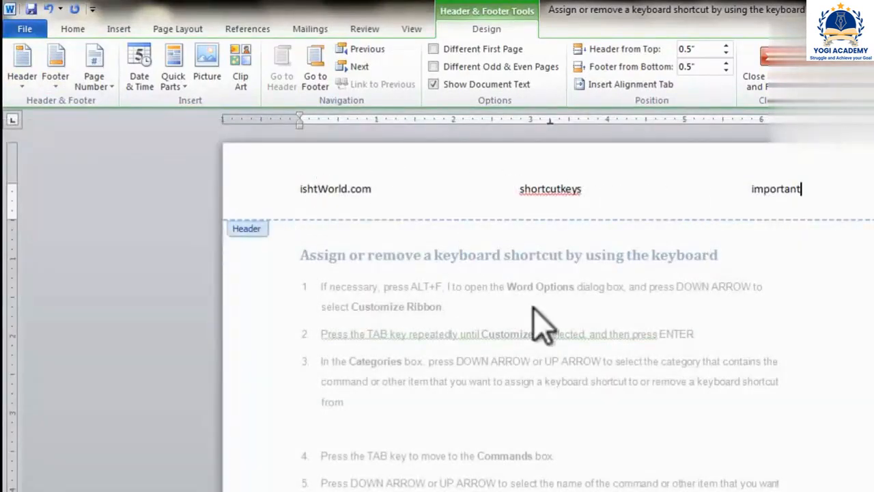
{"action": "double_click", "coordinate": [834, 312]}
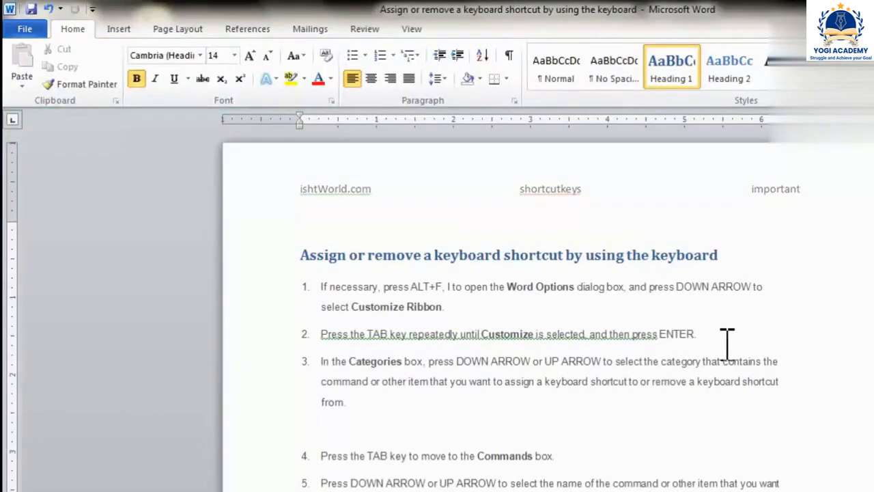
Examine the header on each of the document's pages, finishing back at the first page.
{"action": "scroll", "coordinate": [585, 341], "scroll_direction": "down", "scroll_amount": 10}
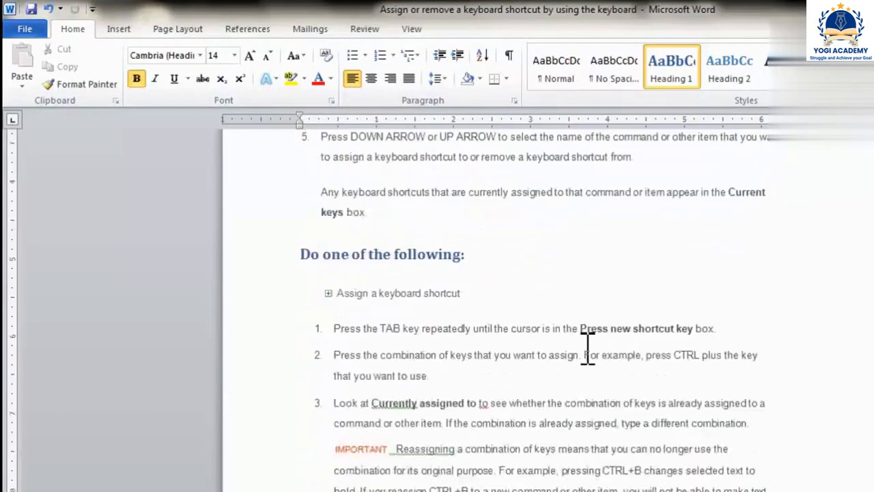
{"action": "scroll", "coordinate": [588, 348], "scroll_direction": "down", "scroll_amount": 6}
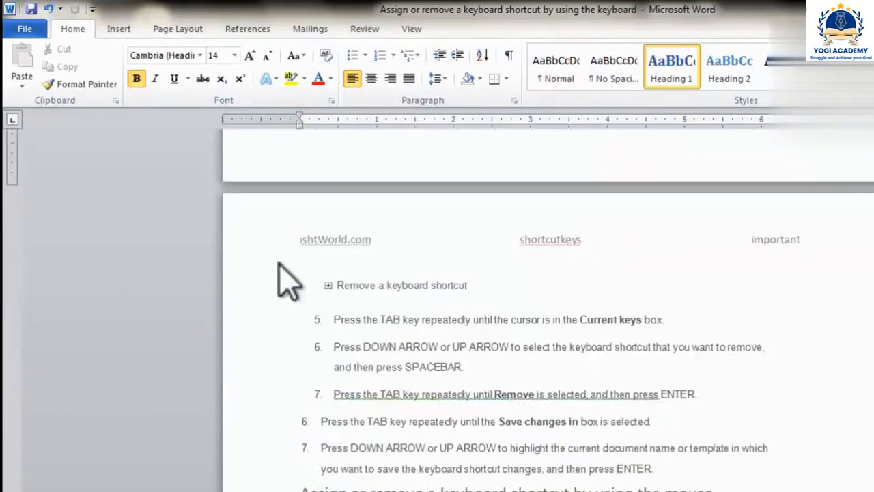
{"action": "left_click", "coordinate": [230, 321]}
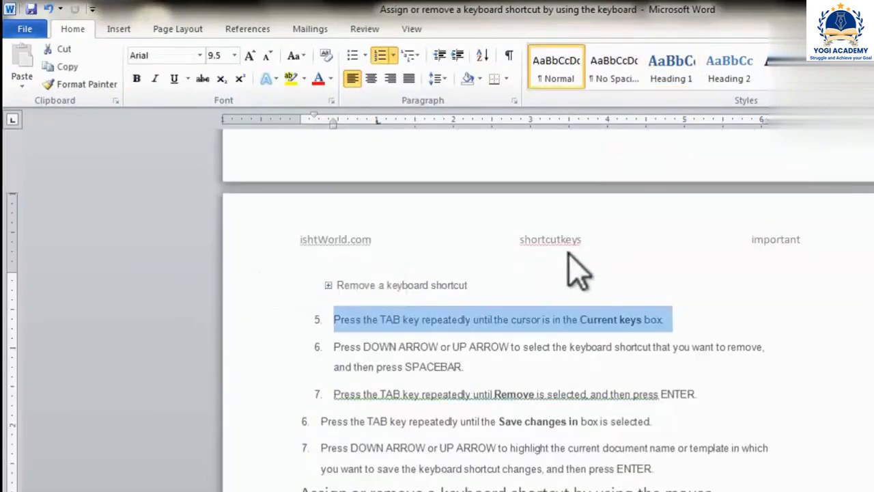
{"action": "scroll", "coordinate": [640, 263], "scroll_direction": "down", "scroll_amount": 5}
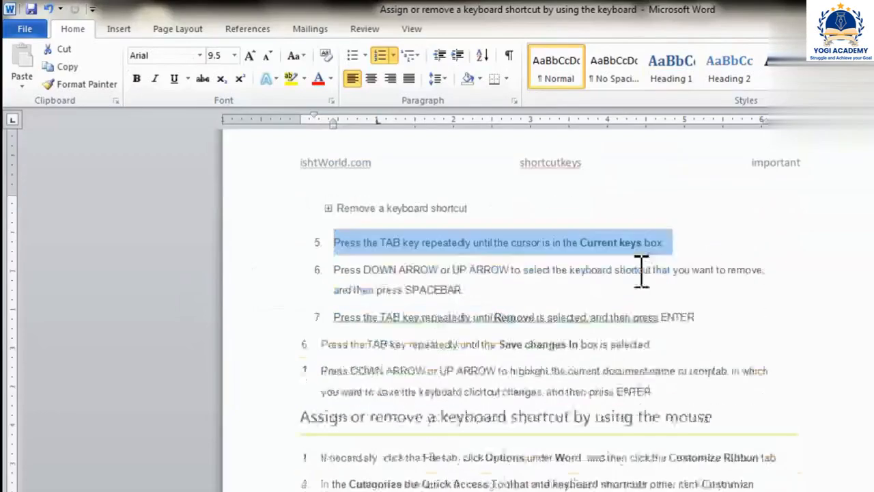
{"action": "scroll", "coordinate": [651, 301], "scroll_direction": "down", "scroll_amount": 5}
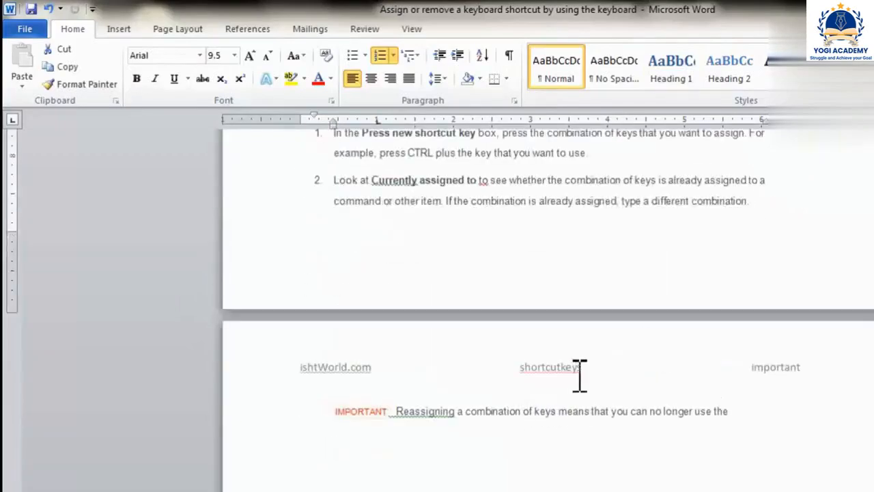
{"action": "scroll", "coordinate": [567, 352], "scroll_direction": "up", "scroll_amount": 6}
{"action": "scroll", "coordinate": [555, 333], "scroll_direction": "up", "scroll_amount": 12}
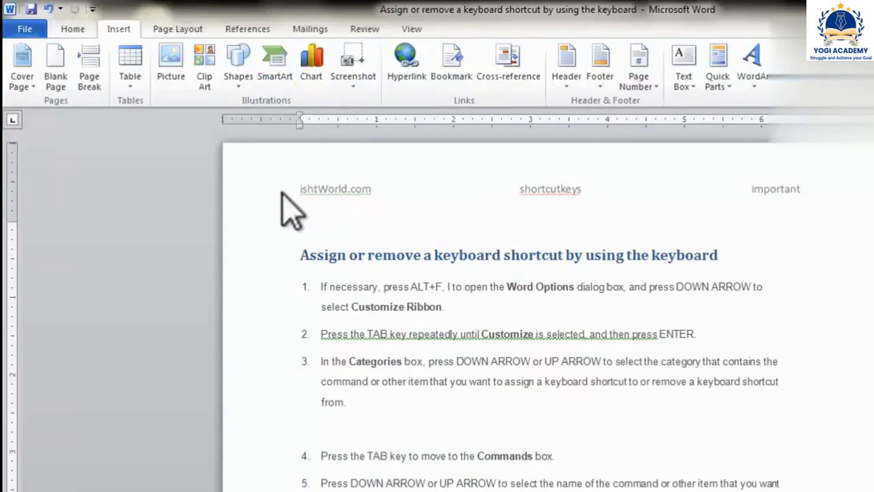
Insert the built-in Blank footer and bring its placeholder at the end of the first page into view.
{"action": "left_click", "coordinate": [600, 74]}
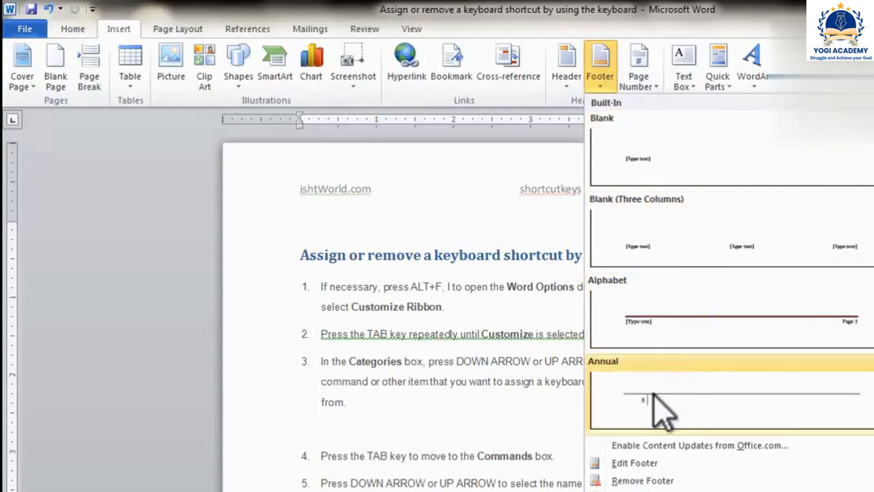
{"action": "left_click", "coordinate": [661, 175]}
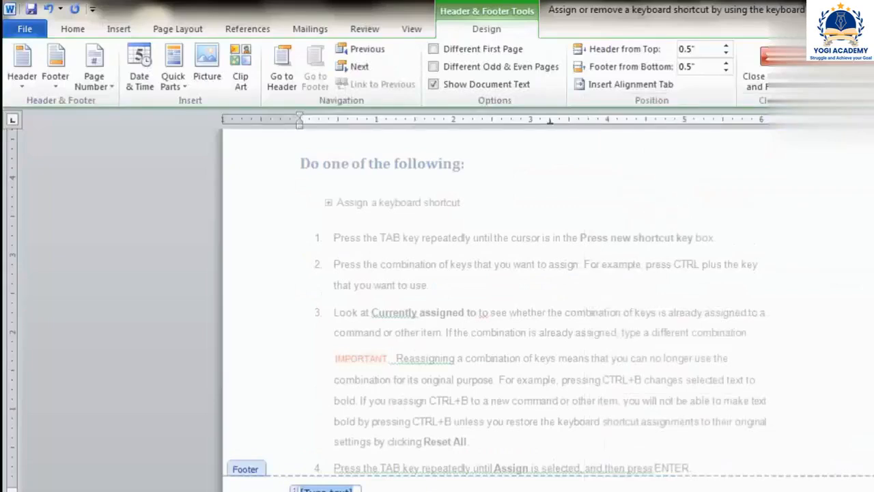
{"action": "scroll", "coordinate": [291, 209], "scroll_direction": "up", "scroll_amount": 10}
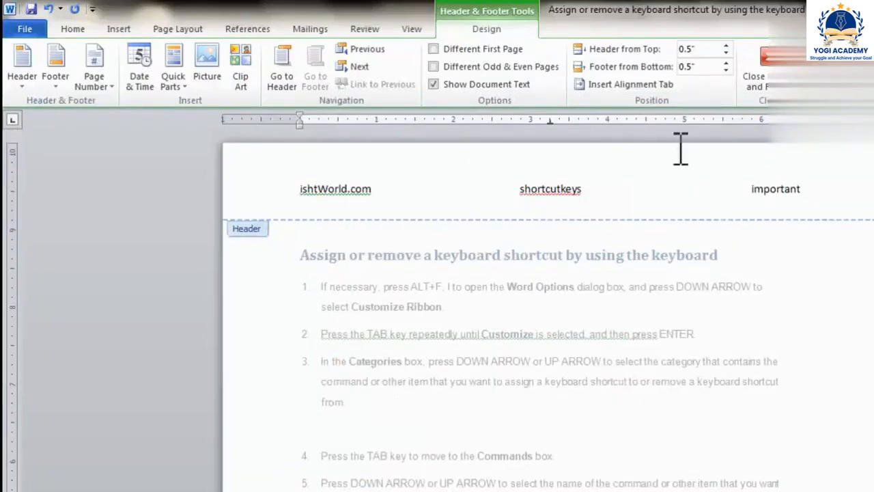
{"action": "scroll", "coordinate": [355, 345], "scroll_direction": "down", "scroll_amount": 12}
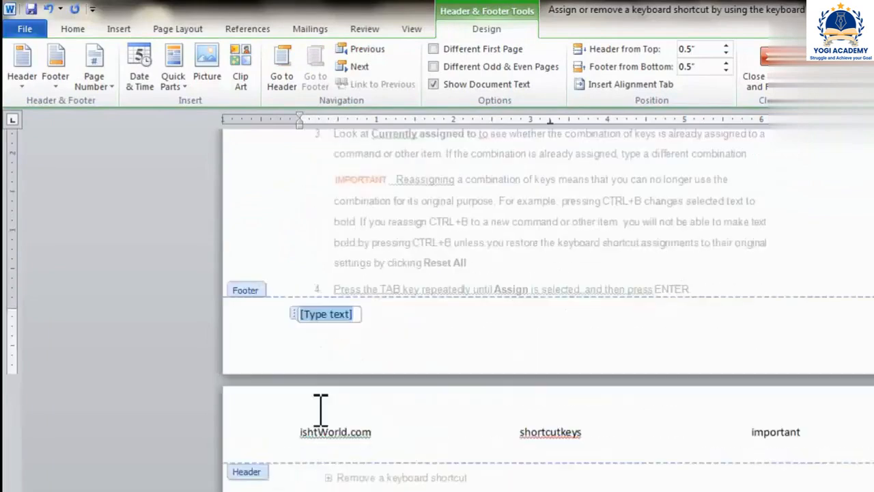
Enter "This is footer text" in the footer placeholder and return to the document body.
{"action": "scroll", "coordinate": [327, 323], "scroll_direction": "up", "scroll_amount": 1}
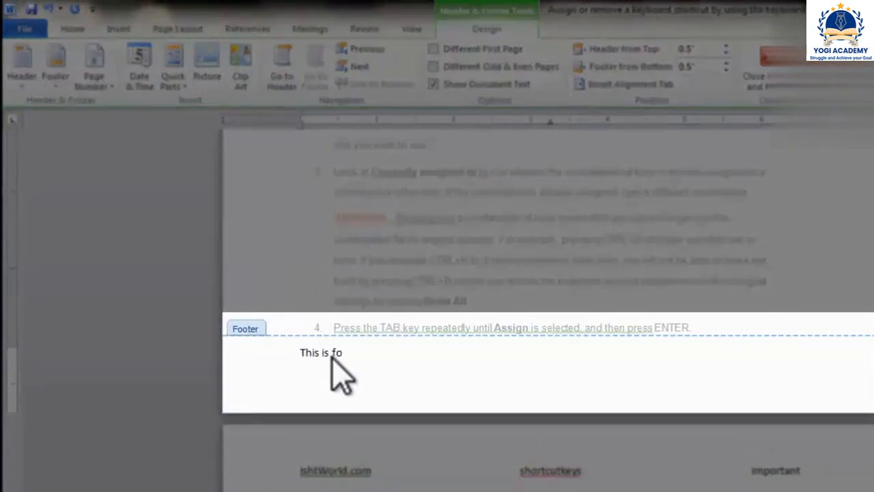
{"action": "type", "text": "text"}
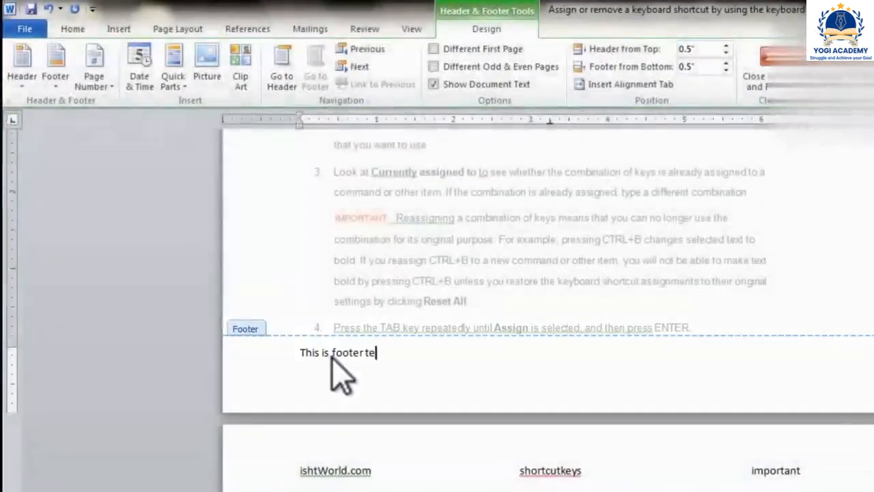
{"action": "scroll", "coordinate": [530, 327], "scroll_direction": "down", "scroll_amount": 2}
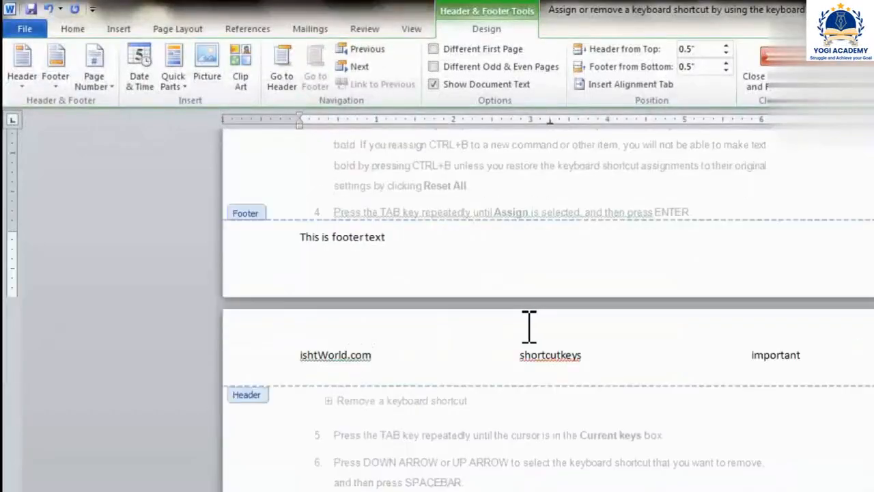
{"action": "scroll", "coordinate": [530, 324], "scroll_direction": "up", "scroll_amount": 3}
{"action": "double_click", "coordinate": [791, 324]}
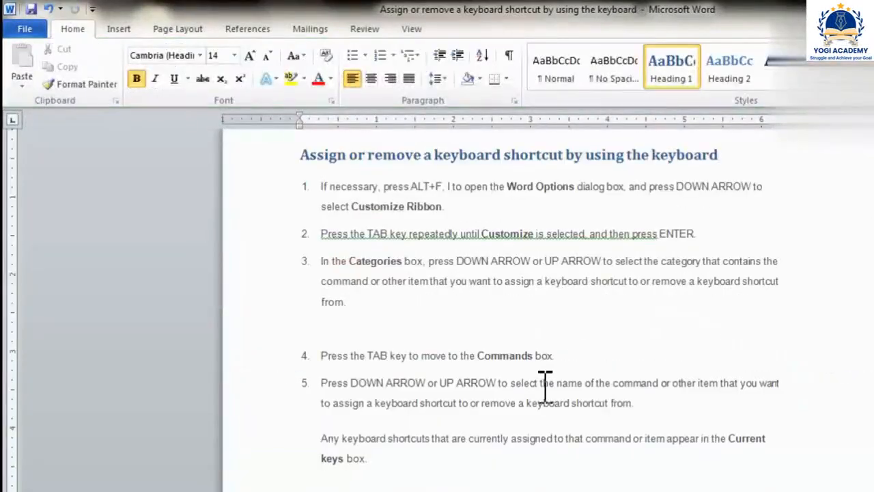
Examine the footer text and the header on each of the document's pages.
{"action": "scroll", "coordinate": [489, 382], "scroll_direction": "up", "scroll_amount": 2}
{"action": "scroll", "coordinate": [486, 279], "scroll_direction": "down", "scroll_amount": 10}
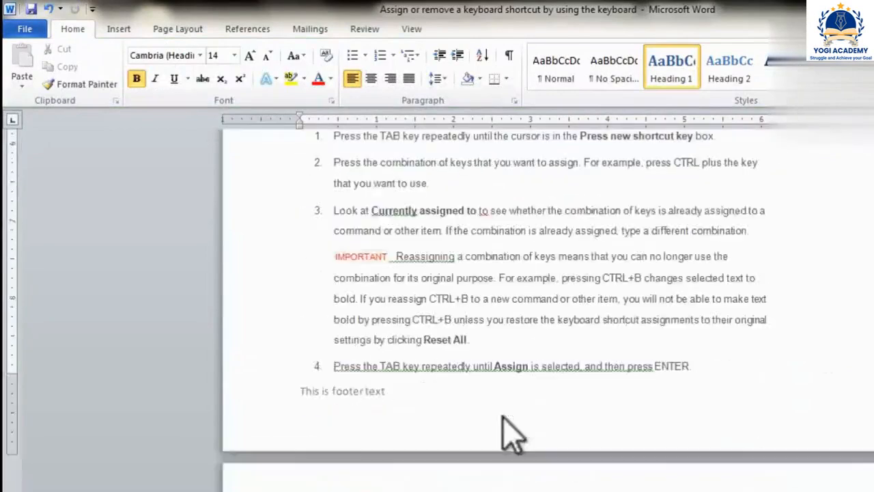
{"action": "scroll", "coordinate": [471, 416], "scroll_direction": "down", "scroll_amount": 15}
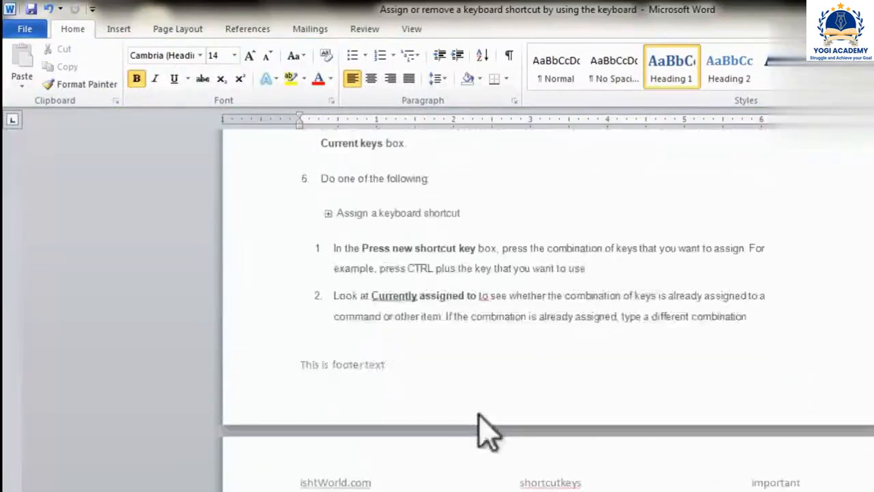
{"action": "scroll", "coordinate": [415, 396], "scroll_direction": "down", "scroll_amount": 5}
{"action": "scroll", "coordinate": [423, 394], "scroll_direction": "up", "scroll_amount": 6}
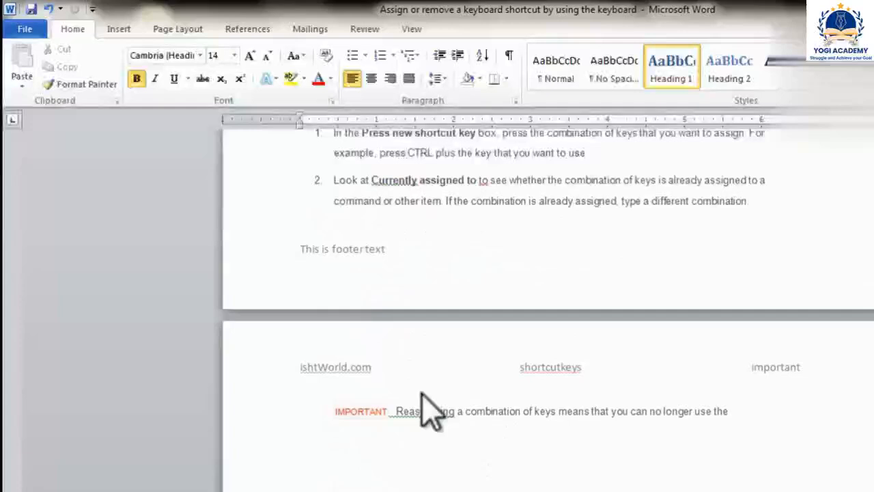
{"action": "scroll", "coordinate": [430, 396], "scroll_direction": "up", "scroll_amount": 12}
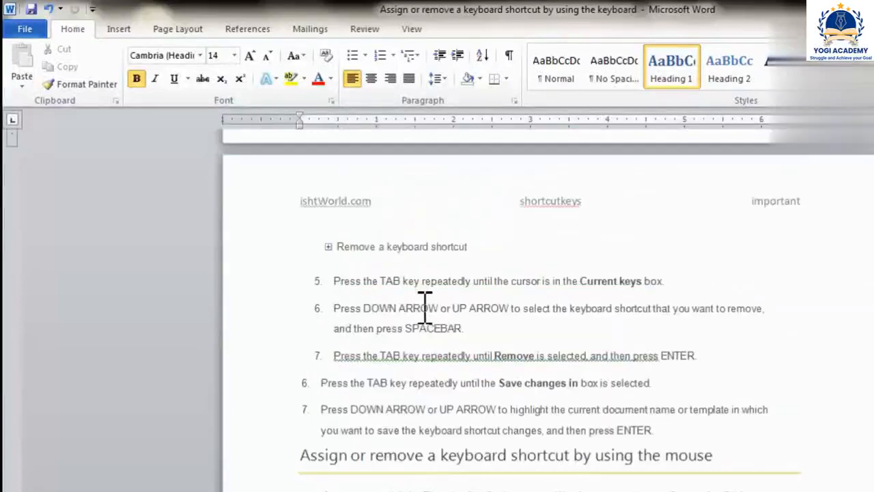
{"action": "scroll", "coordinate": [418, 226], "scroll_direction": "down", "scroll_amount": 15}
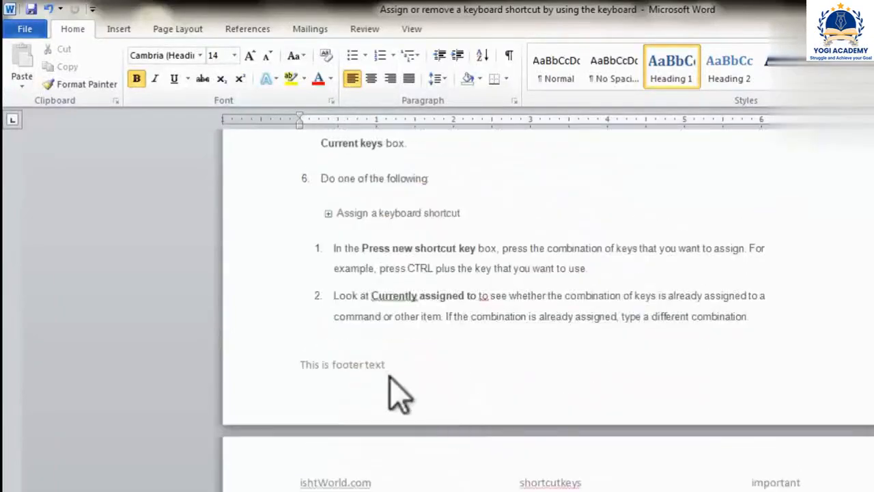
{"action": "scroll", "coordinate": [437, 444], "scroll_direction": "down", "scroll_amount": 5}
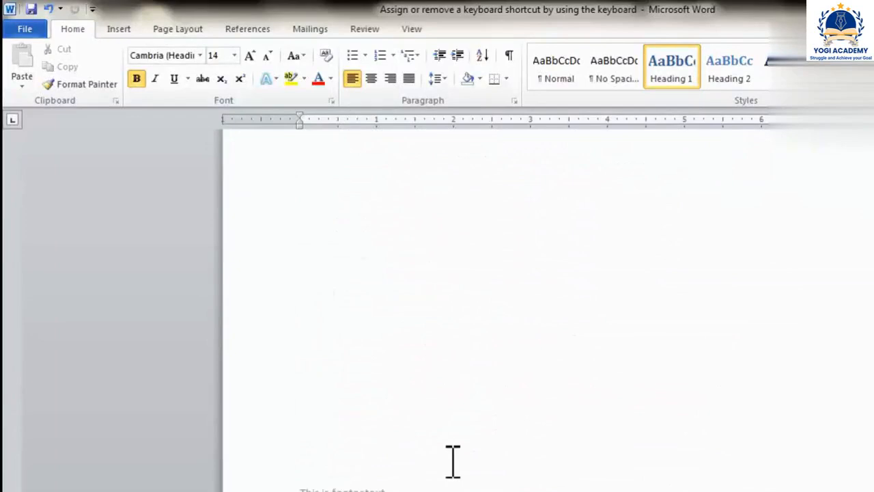
{"action": "scroll", "coordinate": [462, 403], "scroll_direction": "down", "scroll_amount": 10}
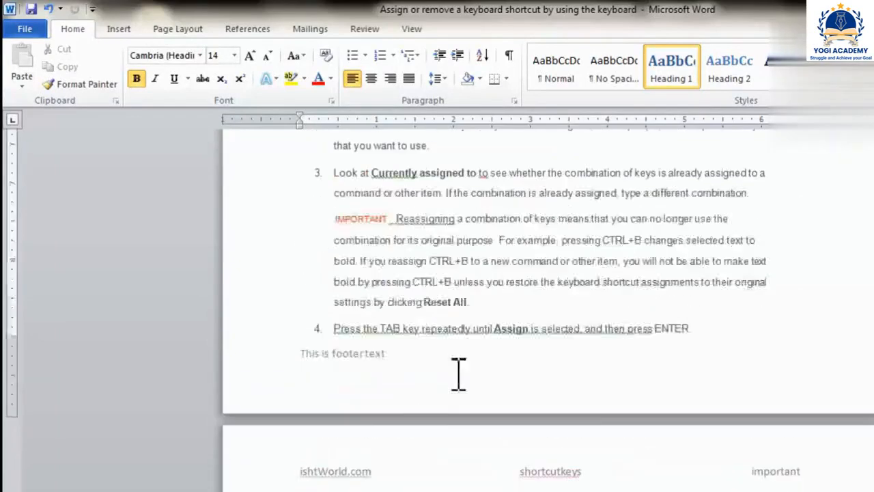
{"action": "scroll", "coordinate": [459, 372], "scroll_direction": "down", "scroll_amount": 7}
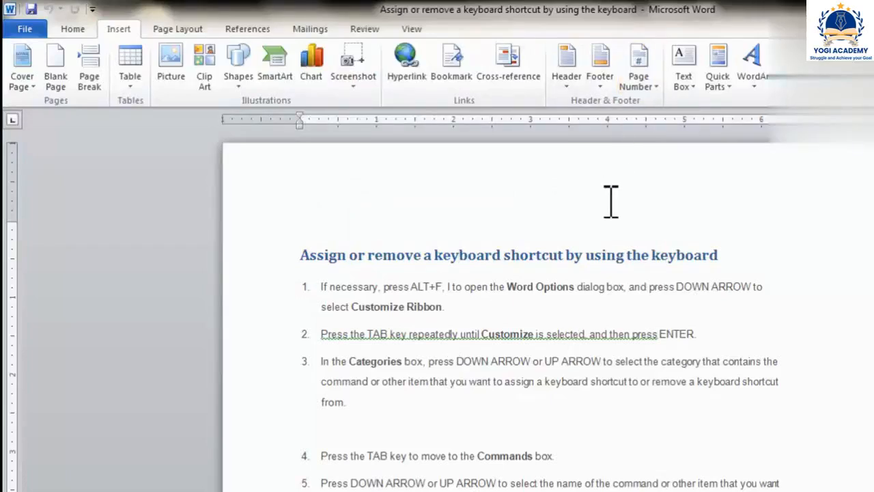
Add page numbers at the top of each page in the Plain Number 2 style and return to the document body.
{"action": "left_click", "coordinate": [640, 78]}
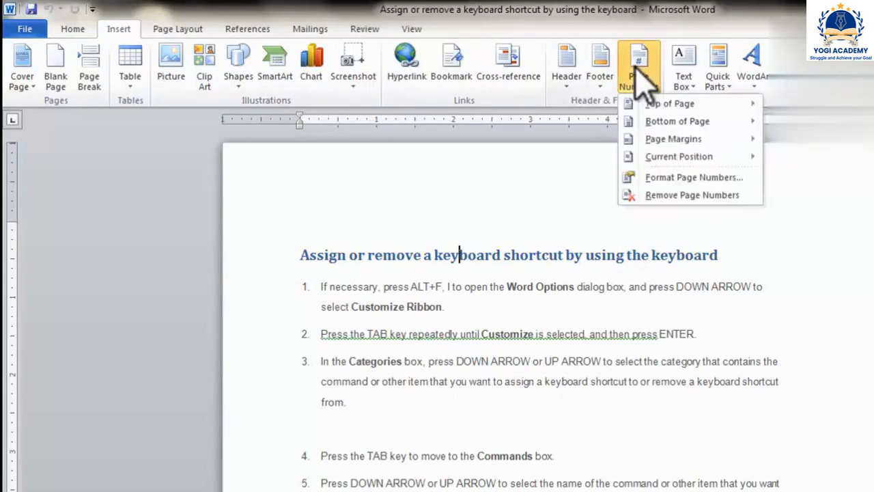
{"action": "mouse_move", "coordinate": [674, 111]}
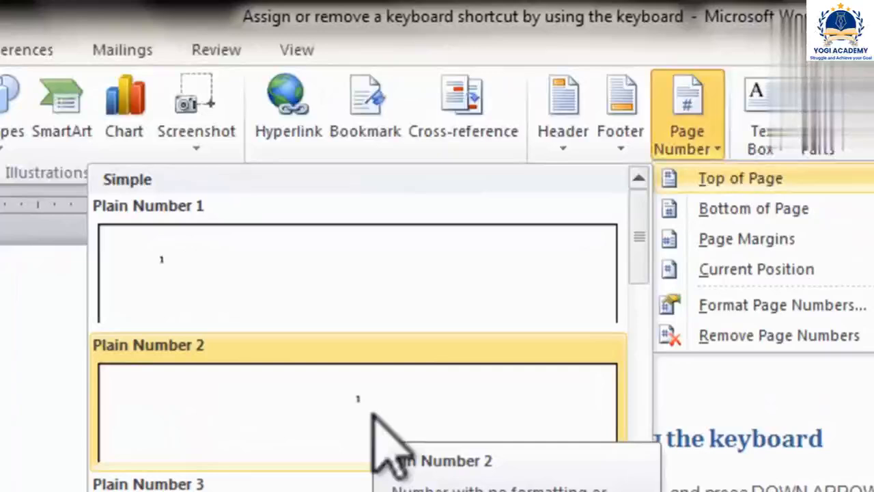
{"action": "left_click", "coordinate": [374, 415]}
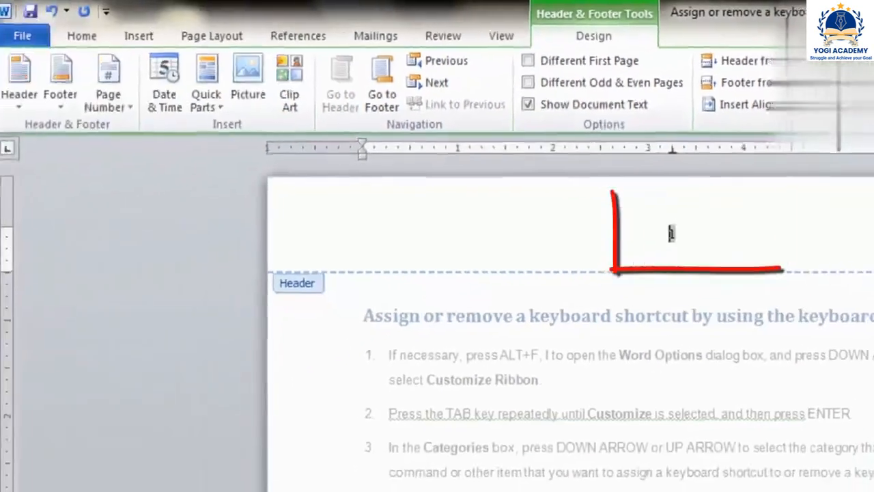
{"action": "double_click", "coordinate": [564, 313]}
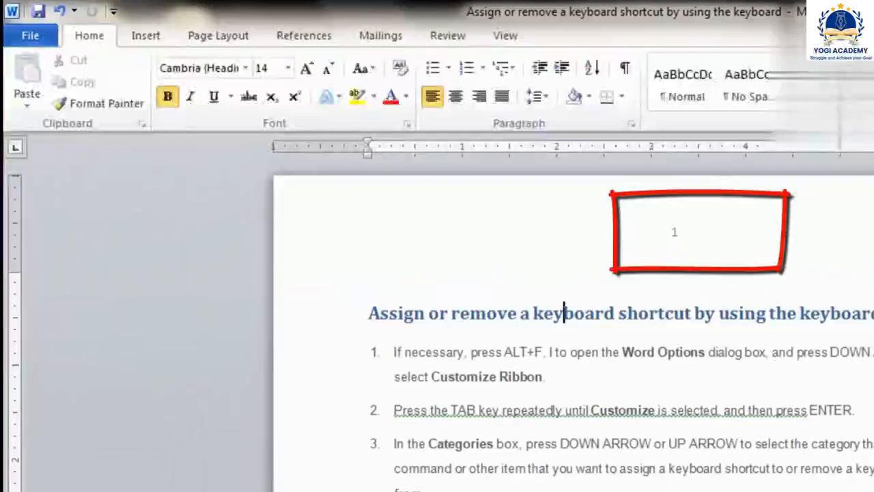
{"action": "scroll", "coordinate": [574, 320], "scroll_direction": "down", "scroll_amount": 10}
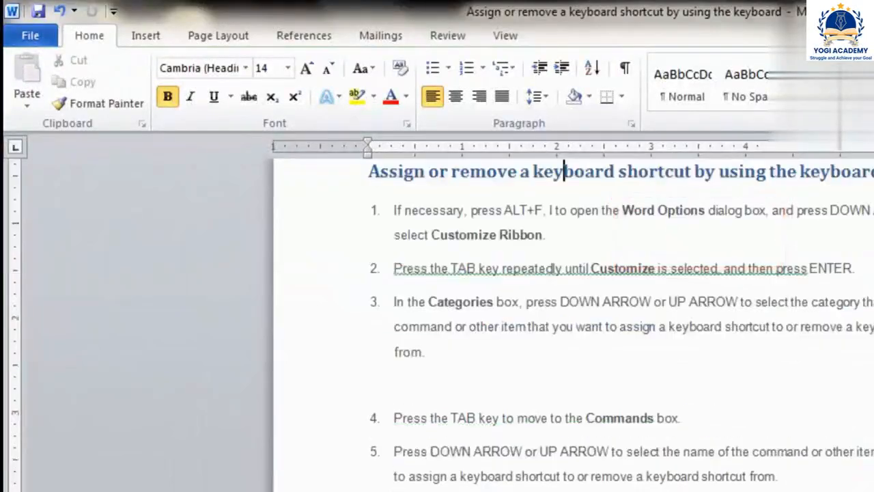
{"action": "scroll", "coordinate": [574, 321], "scroll_direction": "down", "scroll_amount": 15}
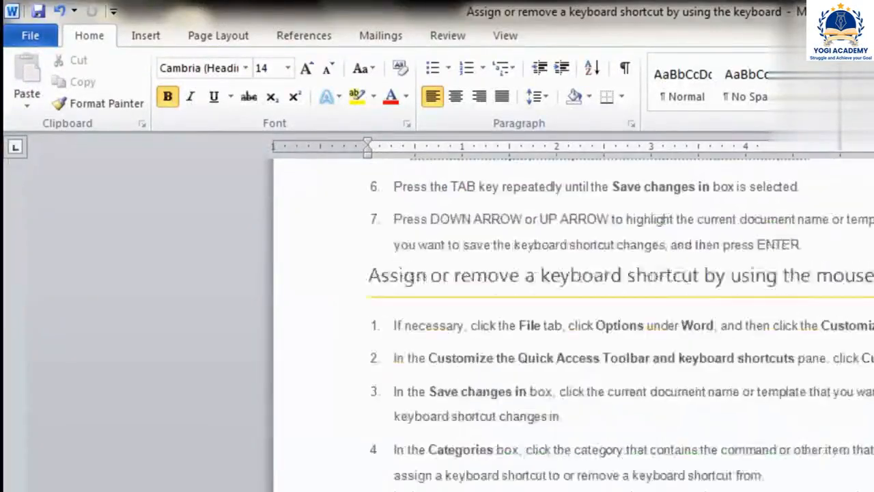
{"action": "scroll", "coordinate": [738, 357], "scroll_direction": "up", "scroll_amount": 15}
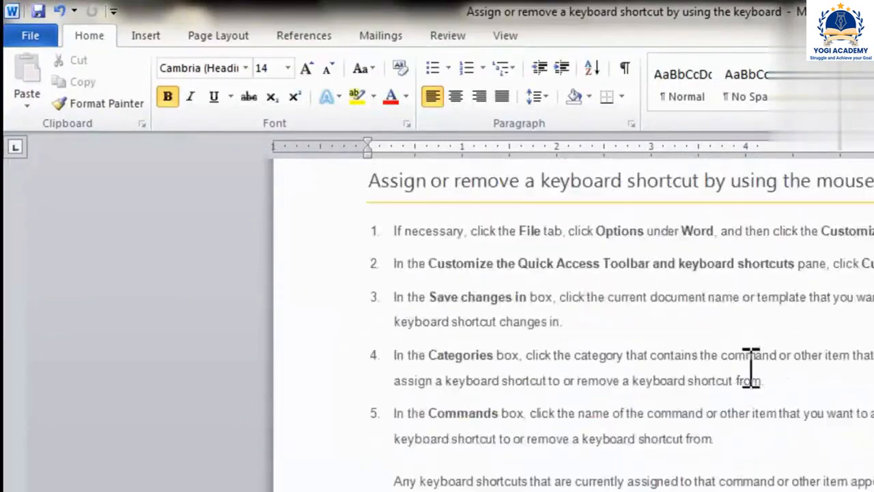
{"action": "scroll", "coordinate": [823, 348], "scroll_direction": "up", "scroll_amount": 5}
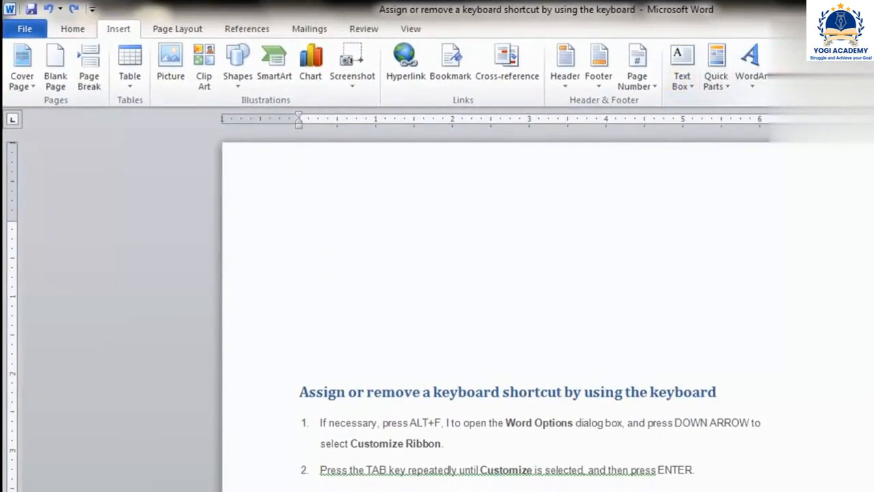
Insert an Alphabet Quote text box and move it up so it starts above the first heading.
{"action": "left_click", "coordinate": [687, 87]}
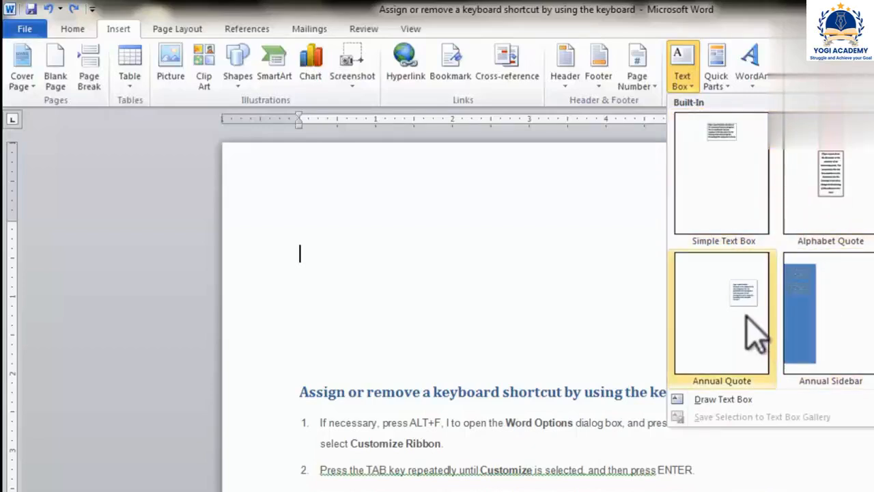
{"action": "left_click", "coordinate": [831, 199]}
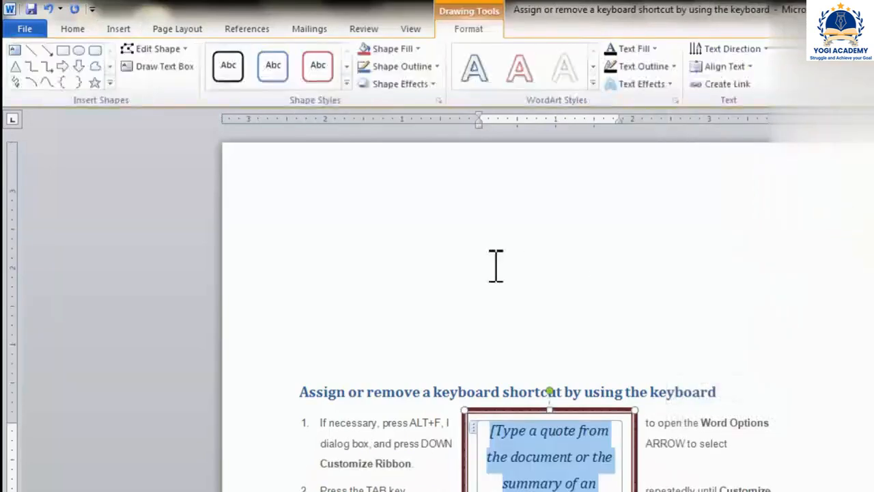
{"action": "scroll", "coordinate": [553, 355], "scroll_direction": "down", "scroll_amount": 2}
{"action": "left_click_drag", "start_coordinate": [577, 333], "coordinate": [575, 310]}
Replace the text box's placeholder with "This is my text box".
{"action": "left_click", "coordinate": [526, 345]}
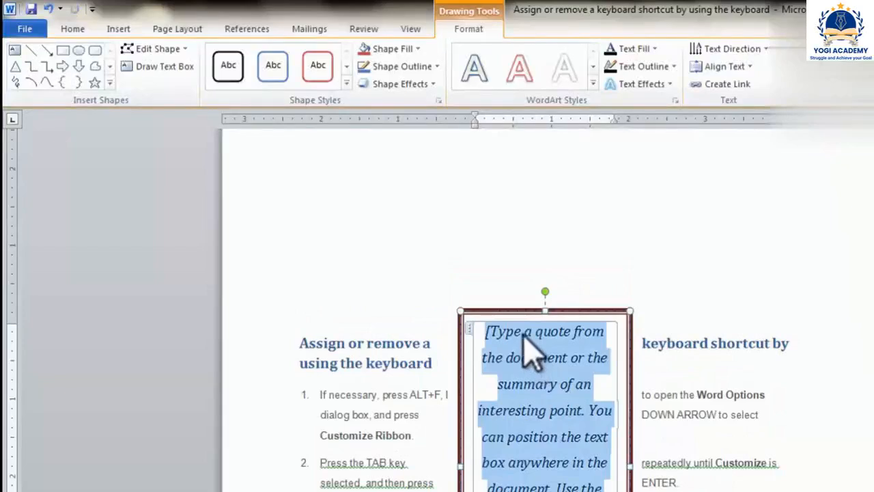
{"action": "type", "text": "th"}
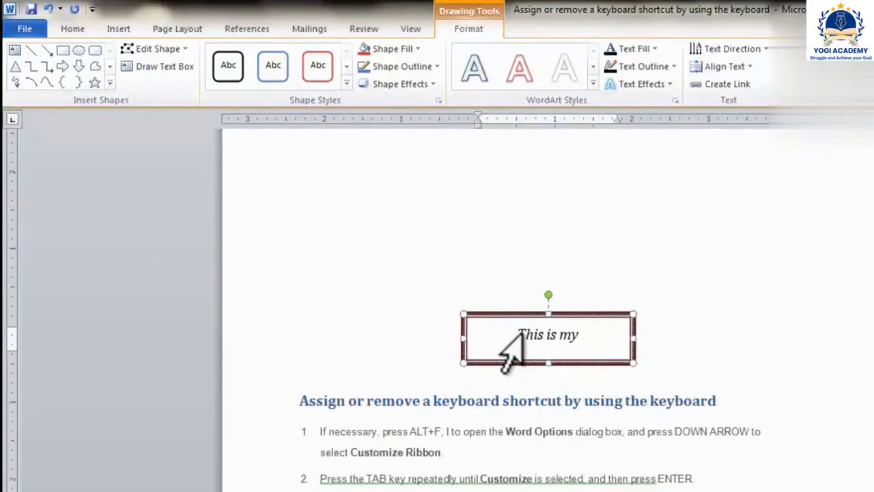
{"action": "type", "text": "is is my text box"}
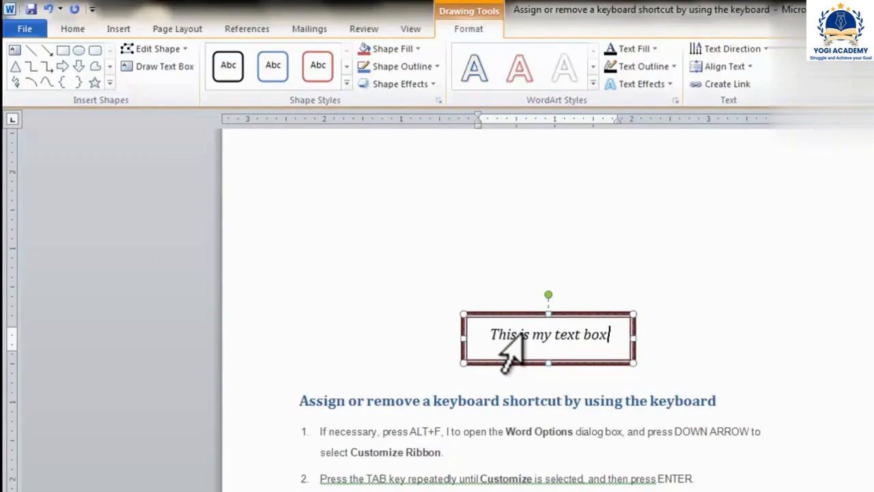
{"action": "left_click", "coordinate": [685, 292]}
Enlarge the "This is my text box" box upward and outward from its corner, and rotate it clockwise.
{"action": "left_click", "coordinate": [621, 334]}
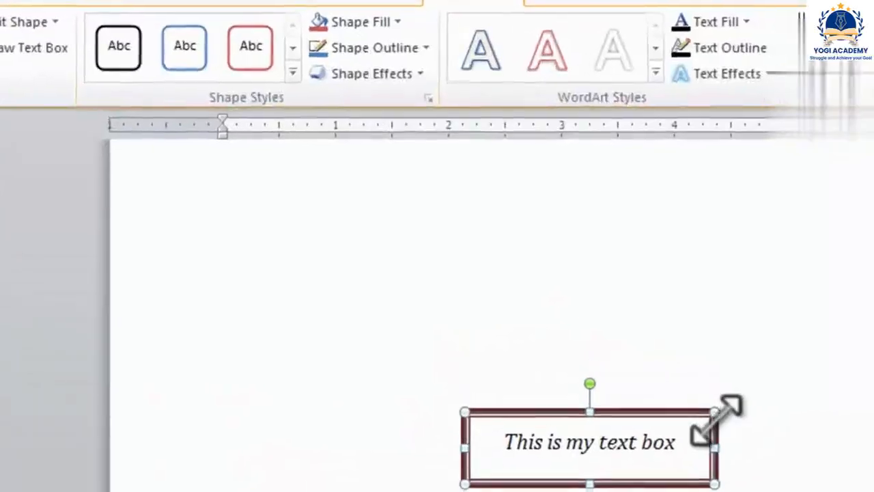
{"action": "left_click_drag", "start_coordinate": [716, 413], "coordinate": [785, 340]}
{"action": "left_click", "coordinate": [722, 316]}
{"action": "left_click", "coordinate": [673, 348]}
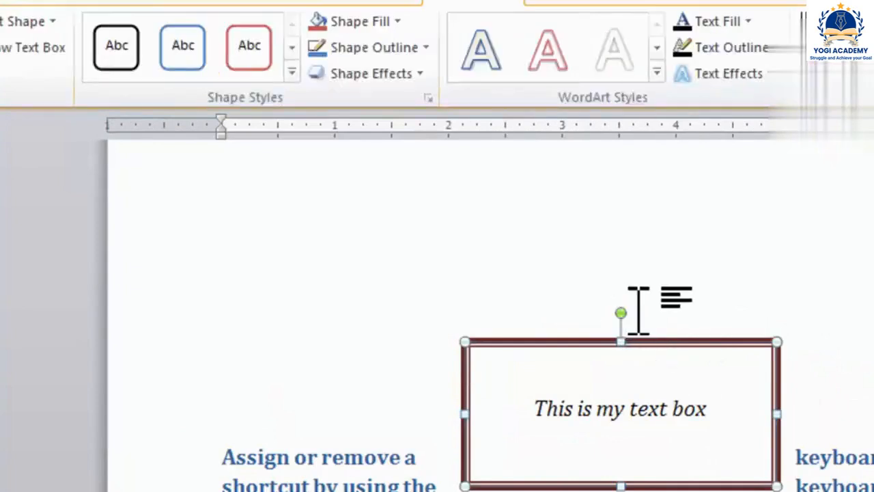
{"action": "left_click_drag", "start_coordinate": [621, 313], "coordinate": [698, 337]}
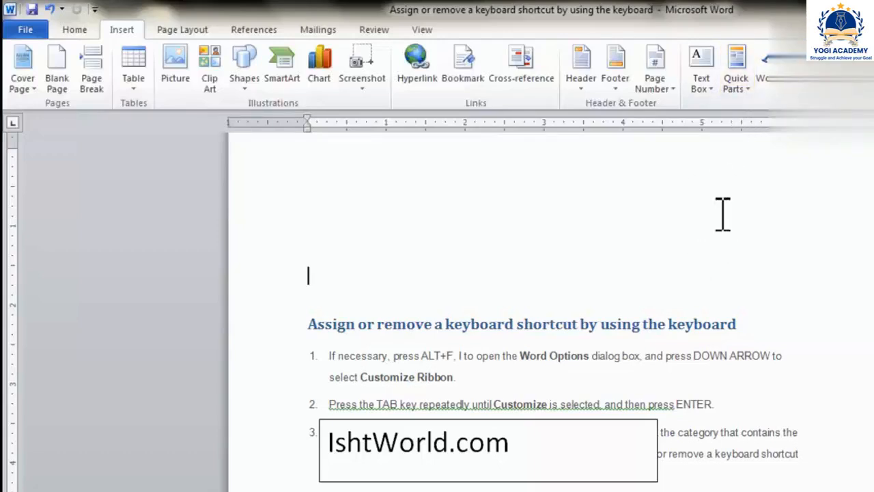
Apply the red WordArt style from the fifth row of styles to the IshtWorld.com text.
{"action": "left_click", "coordinate": [629, 425]}
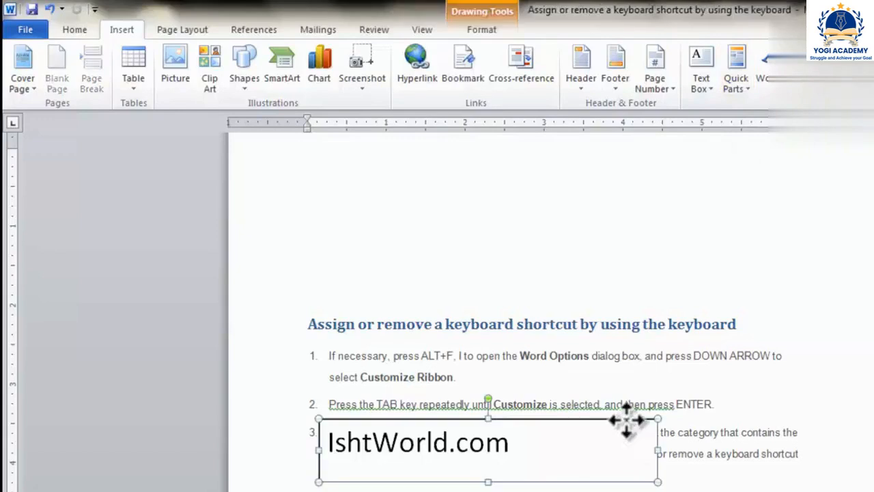
{"action": "left_click_drag", "start_coordinate": [524, 451], "coordinate": [388, 444]}
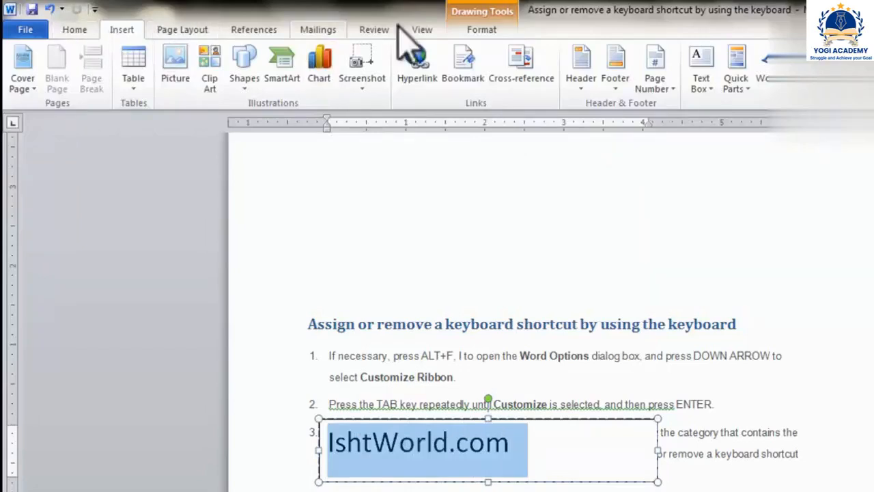
{"action": "left_click", "coordinate": [480, 30]}
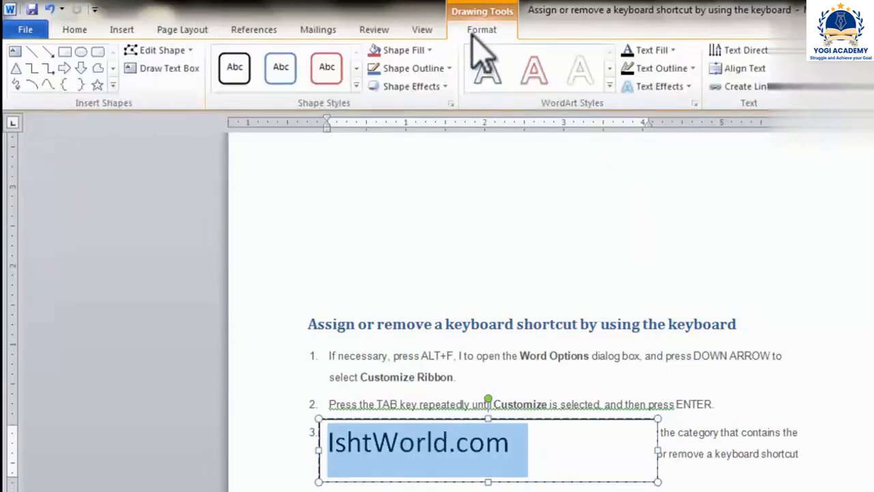
{"action": "left_click", "coordinate": [612, 103]}
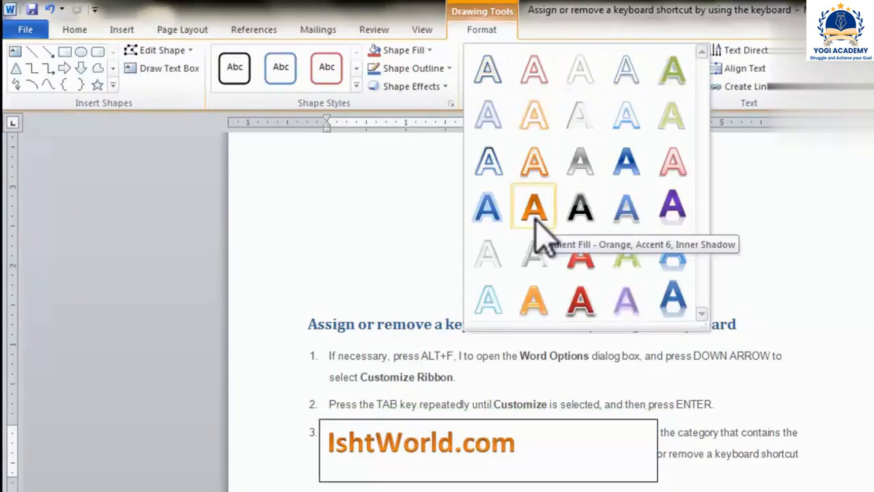
{"action": "left_click", "coordinate": [582, 266]}
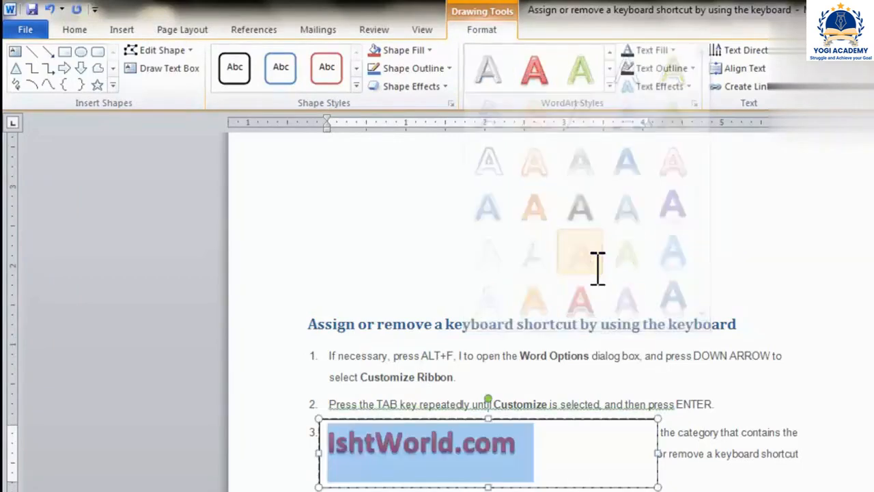
Give the IshtWorld.com box the blue shape style from the fifth row of styles.
{"action": "left_click", "coordinate": [356, 86]}
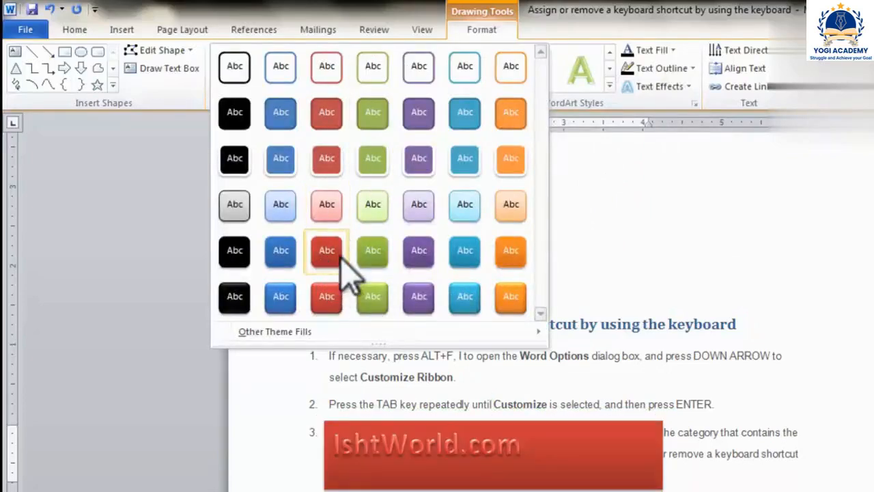
{"action": "left_click", "coordinate": [292, 259]}
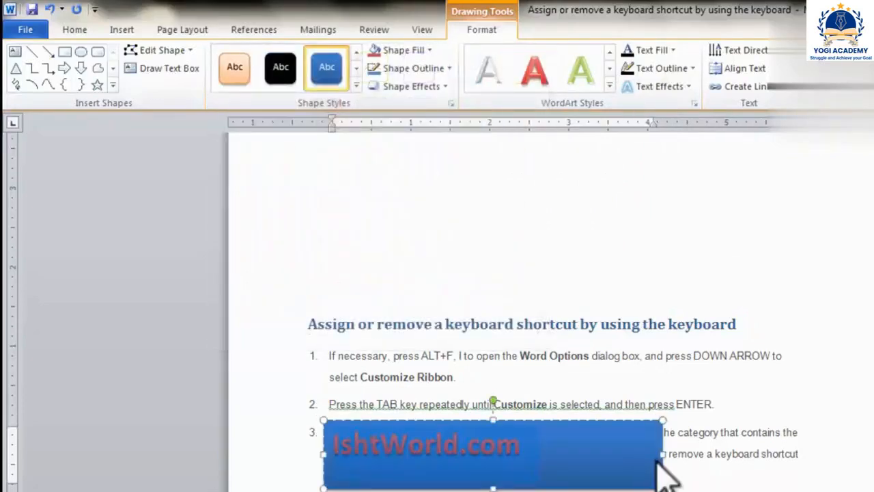
{"action": "left_click", "coordinate": [504, 229]}
Narrow the IshtWorld.com box to fit its text and move it above the first heading.
{"action": "double_click", "coordinate": [656, 454]}
{"action": "left_click_drag", "start_coordinate": [663, 454], "coordinate": [539, 447]}
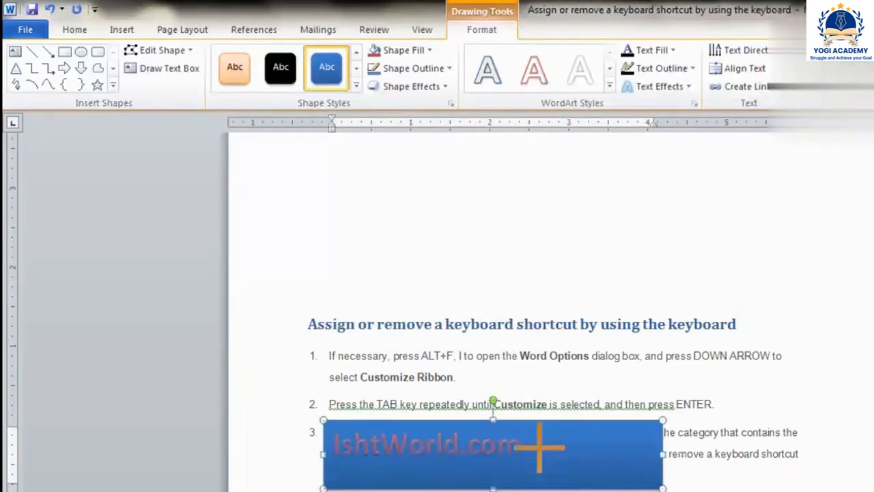
{"action": "left_click_drag", "start_coordinate": [502, 419], "coordinate": [541, 217]}
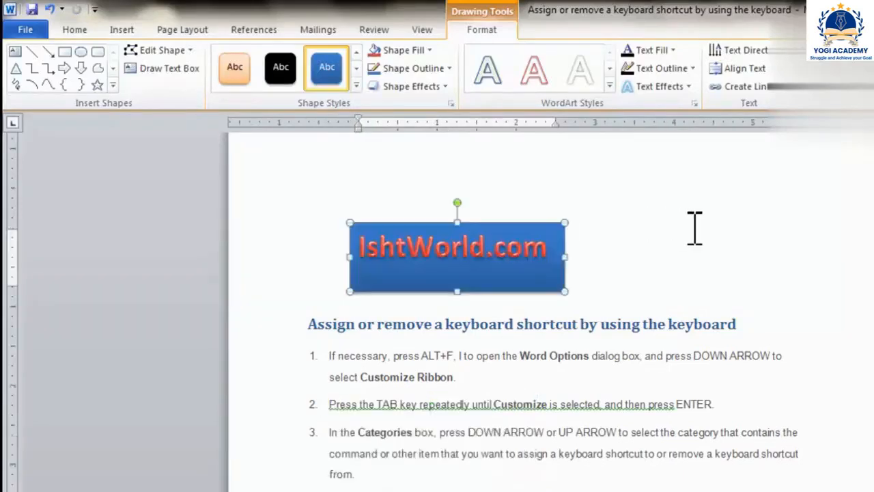
{"action": "left_click", "coordinate": [693, 228]}
Select the IshtWorld.com box and start saving it to the Quick Part Gallery as a new building block.
{"action": "left_click", "coordinate": [568, 263]}
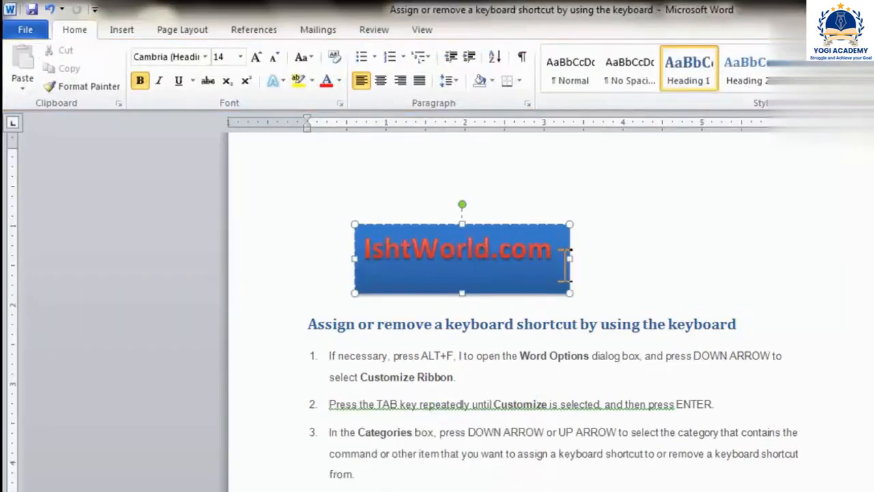
{"action": "left_click", "coordinate": [628, 248]}
{"action": "left_click", "coordinate": [567, 249]}
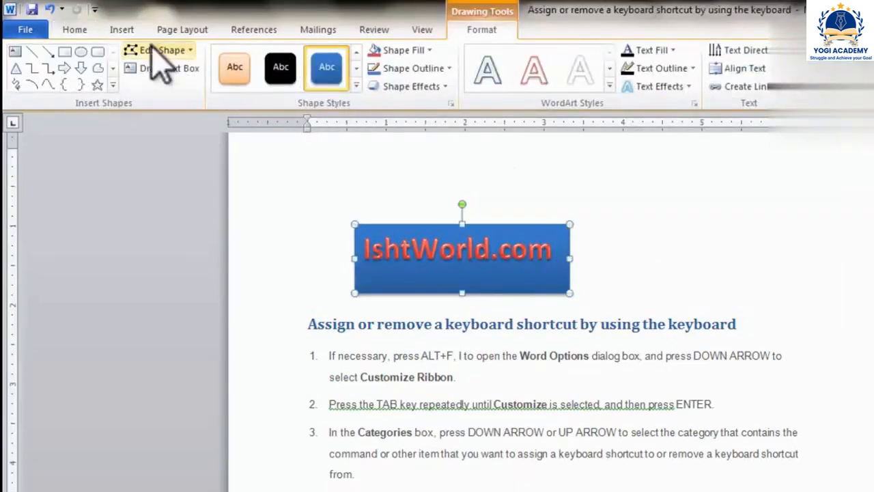
{"action": "left_click", "coordinate": [122, 29]}
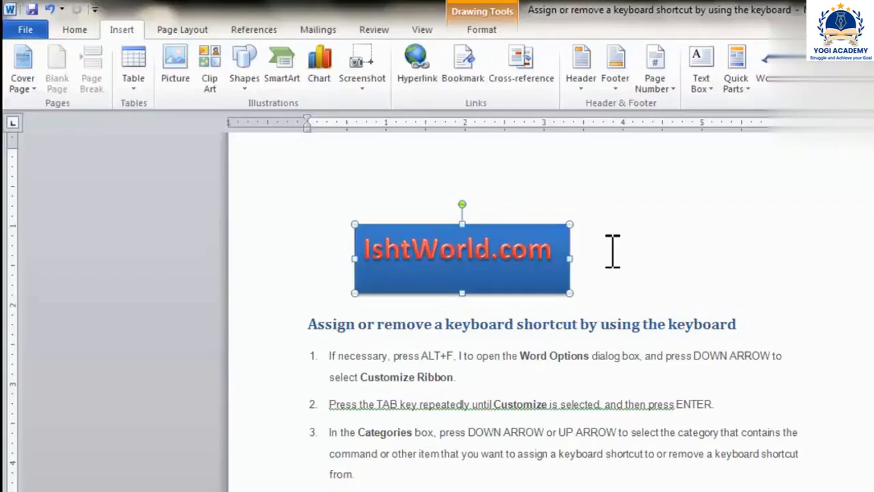
{"action": "left_click", "coordinate": [585, 271]}
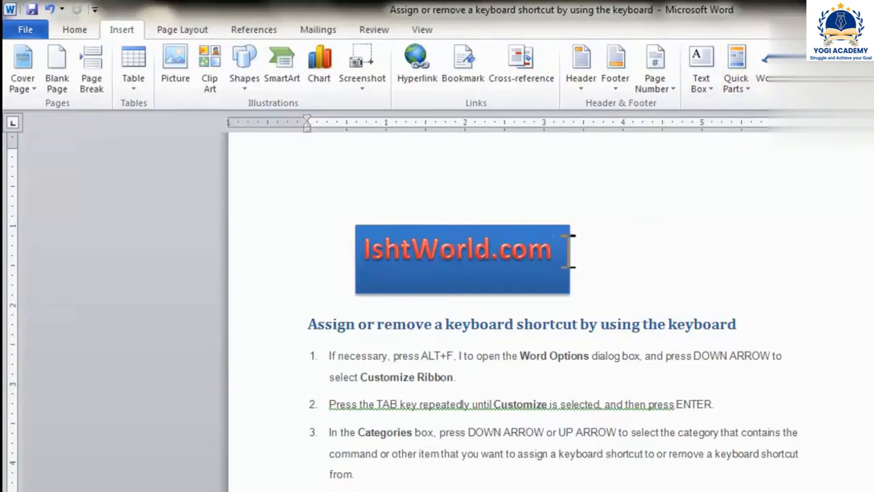
{"action": "left_click", "coordinate": [568, 252]}
{"action": "left_click", "coordinate": [625, 242]}
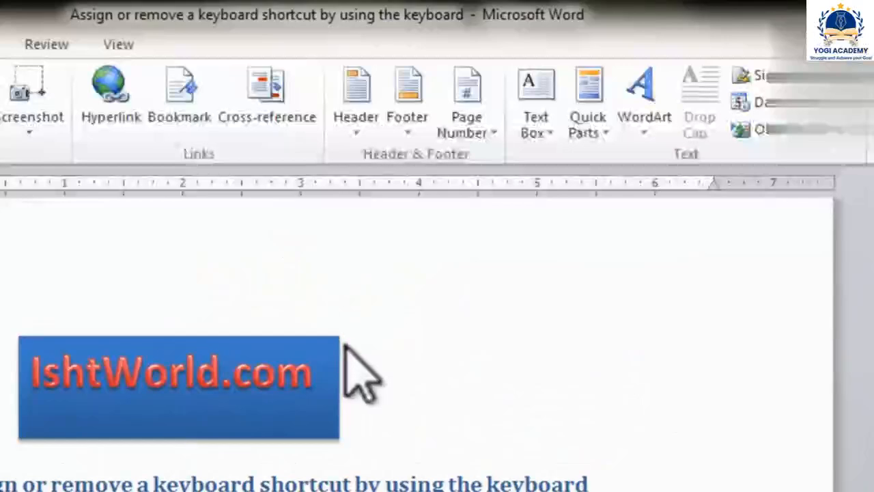
{"action": "left_click", "coordinate": [334, 343]}
{"action": "left_click", "coordinate": [596, 128]}
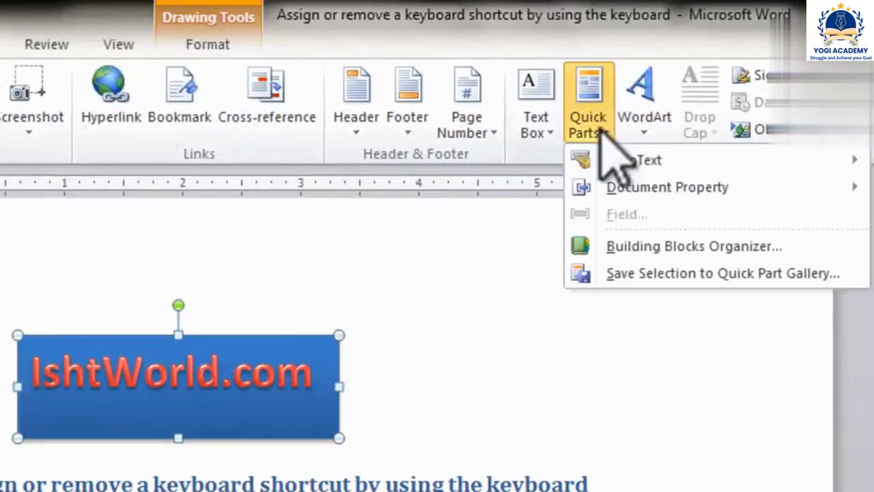
{"action": "left_click", "coordinate": [640, 275]}
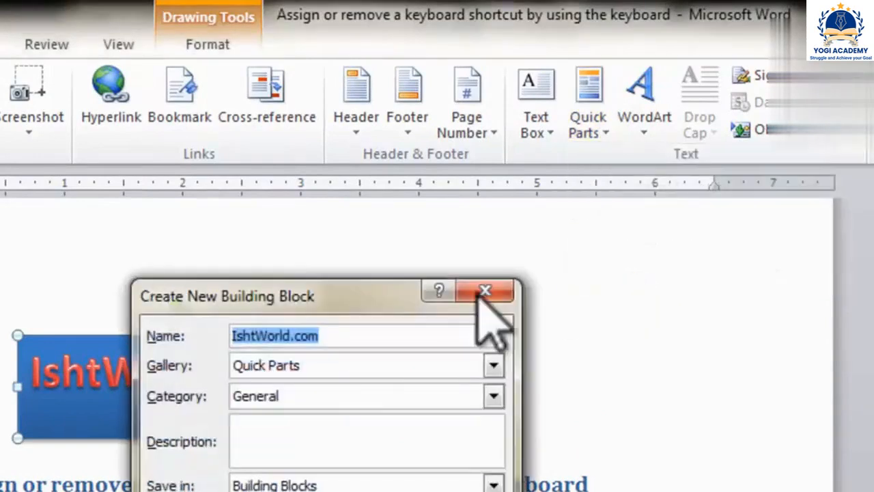
Move the Create New Building Block dialog off the box and set the building block's gallery to AutoText.
{"action": "left_click_drag", "start_coordinate": [357, 295], "coordinate": [700, 222]}
{"action": "left_click", "coordinate": [685, 273]}
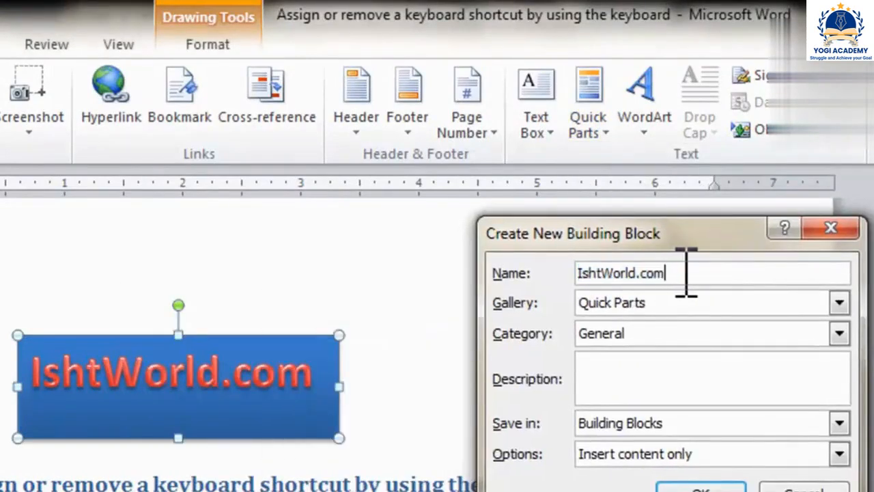
{"action": "left_click", "coordinate": [672, 303]}
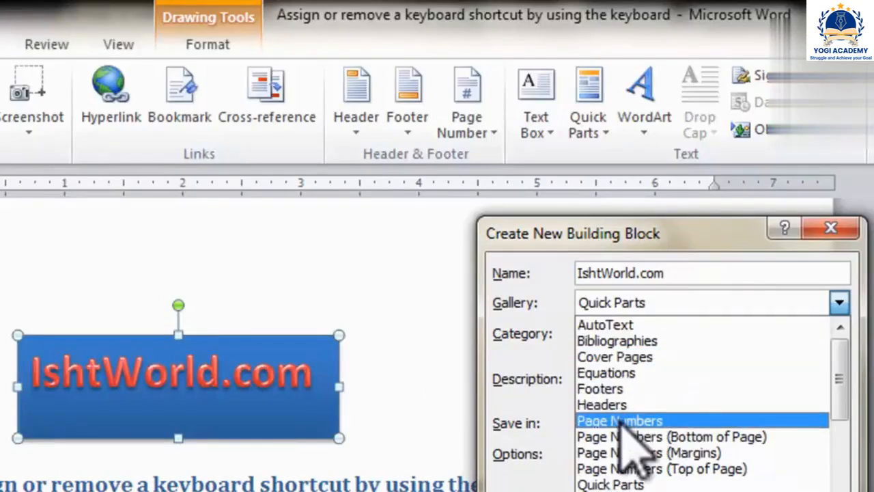
{"action": "left_click", "coordinate": [611, 325]}
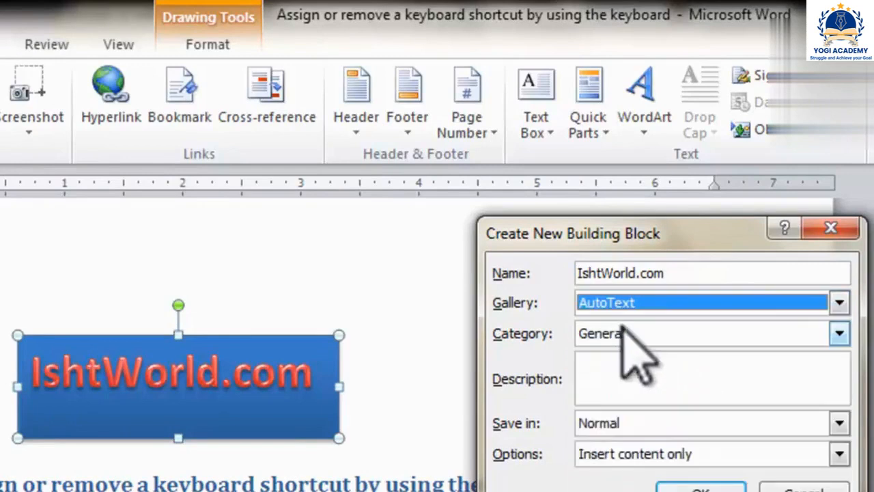
Set the building block's category to General and enter the description "my new logo".
{"action": "left_click", "coordinate": [659, 333]}
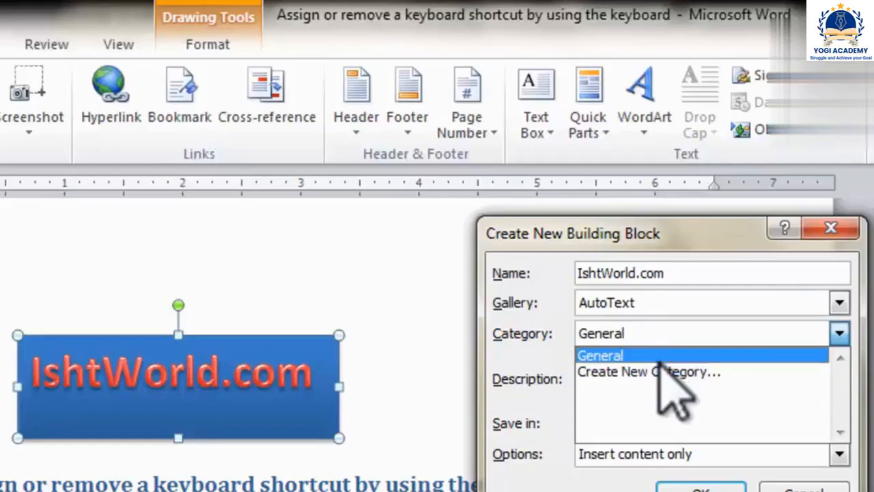
{"action": "left_click", "coordinate": [666, 355]}
{"action": "left_click", "coordinate": [656, 386]}
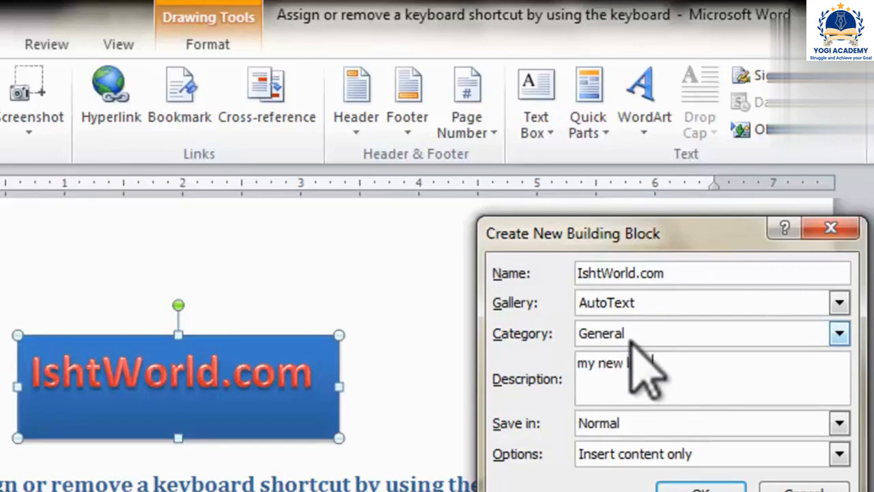
Save the building block in Normal with the Insert content only option, and deselect the IshtWorld.com box.
{"action": "left_click", "coordinate": [839, 424]}
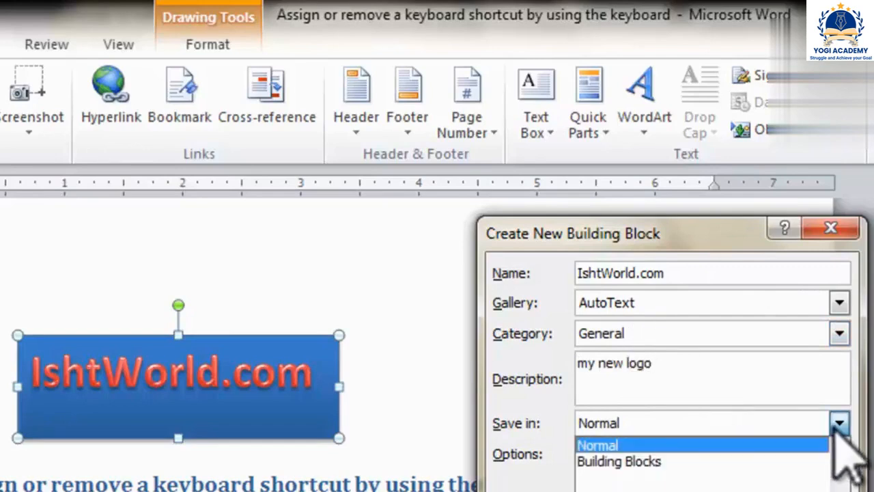
{"action": "left_click", "coordinate": [768, 446]}
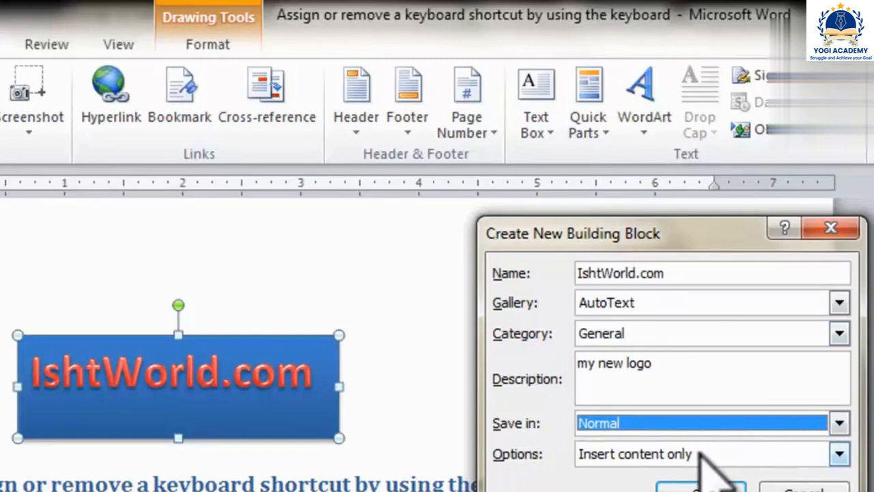
{"action": "left_click", "coordinate": [677, 457]}
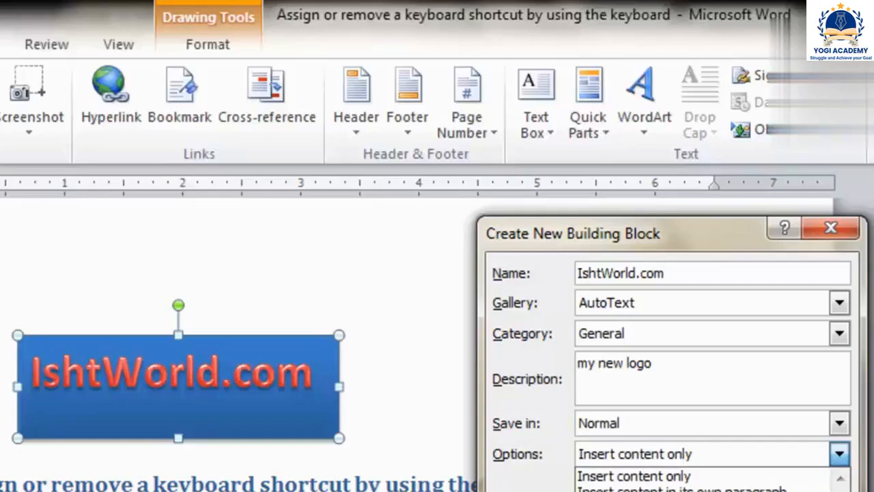
{"action": "left_click", "coordinate": [678, 477]}
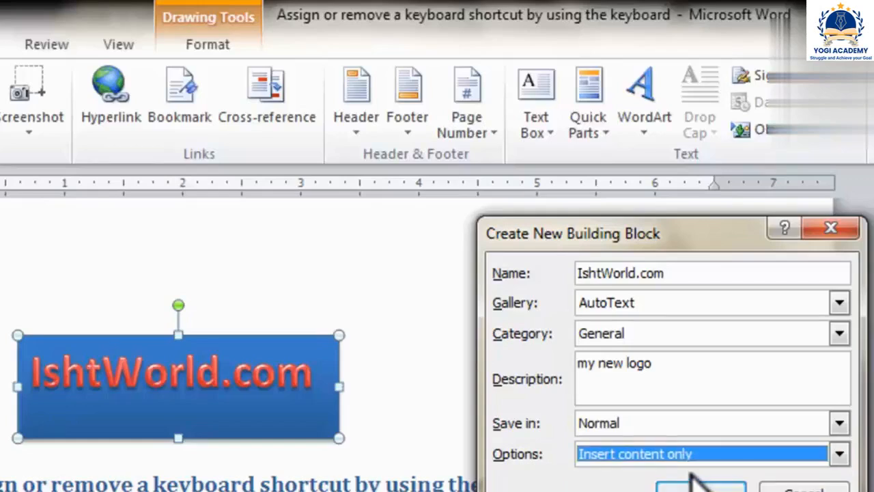
{"action": "left_click", "coordinate": [702, 489]}
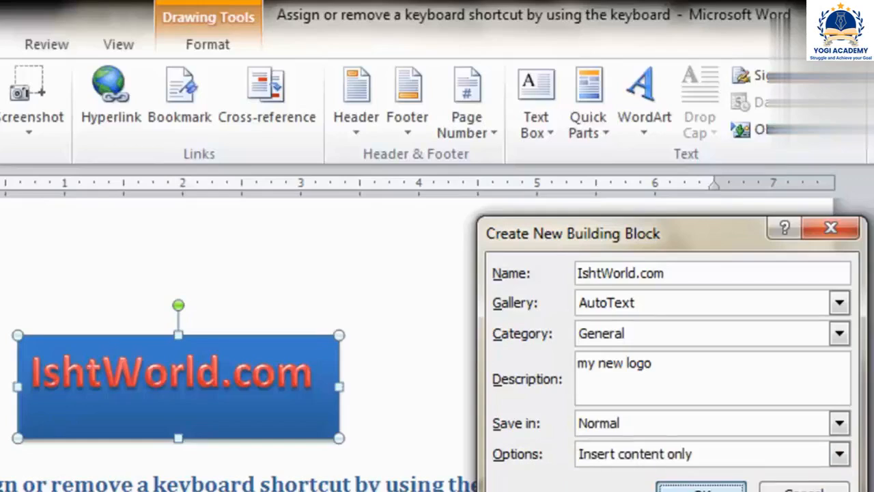
{"action": "left_click", "coordinate": [531, 418]}
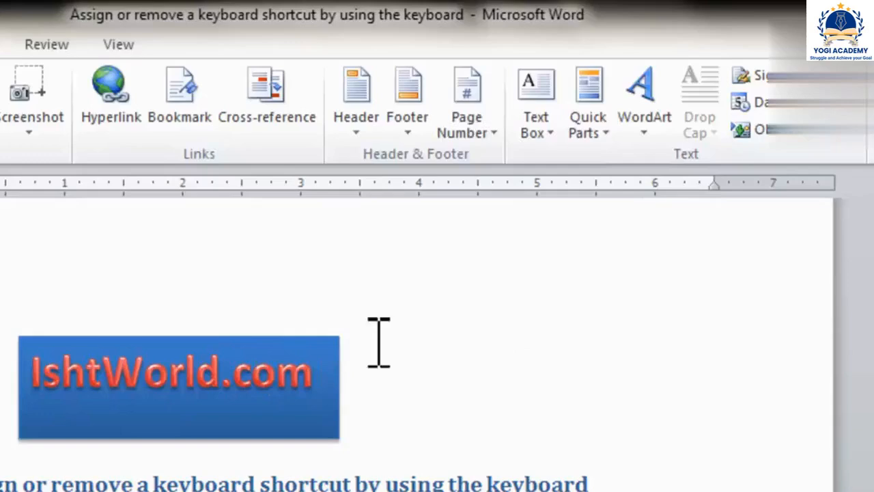
Add two blank paragraphs after the "Current keys box." line and insert the IshtWorld.com AutoText entry there.
{"action": "scroll", "coordinate": [478, 335], "scroll_direction": "down", "scroll_amount": 10}
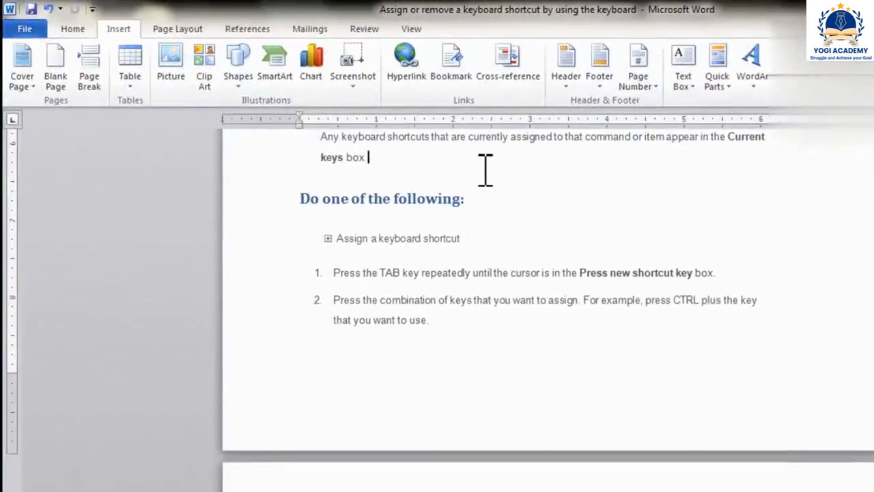
{"action": "left_click", "coordinate": [414, 157]}
{"action": "key", "text": "Return"}
{"action": "key", "text": "Return"}
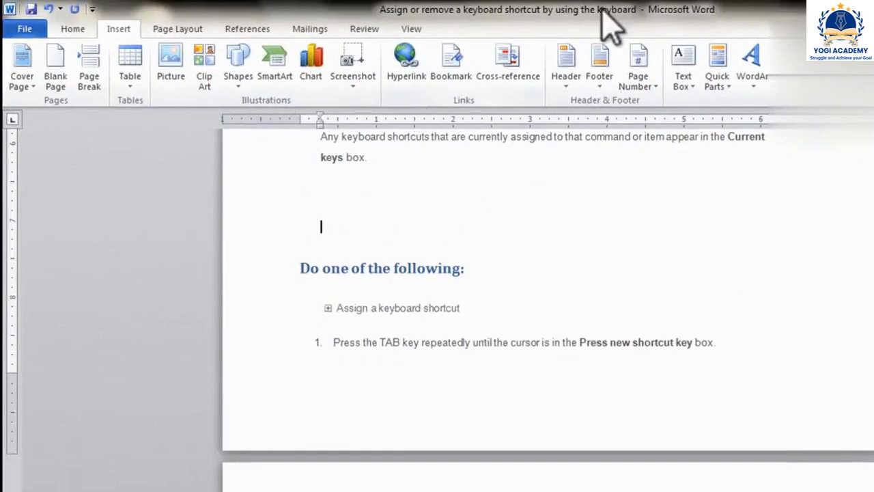
{"action": "left_click", "coordinate": [719, 95]}
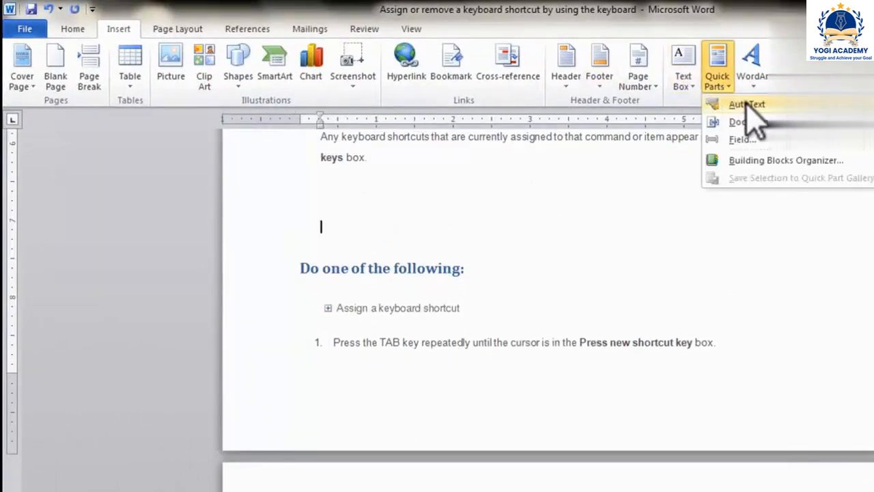
{"action": "mouse_move", "coordinate": [723, 104]}
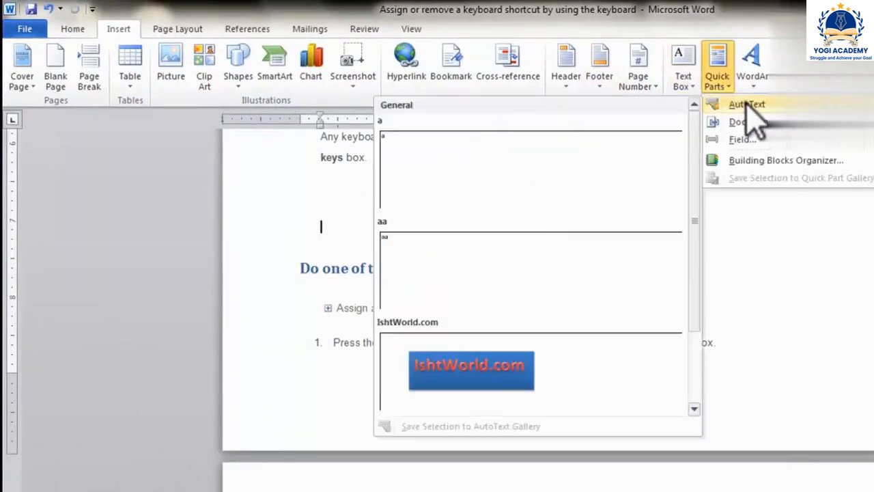
{"action": "left_click", "coordinate": [484, 372]}
Insert the IshtWorld.com AutoText entry at the end of the "Remove a keyboard shortcut" line.
{"action": "scroll", "coordinate": [498, 369], "scroll_direction": "down", "scroll_amount": 5}
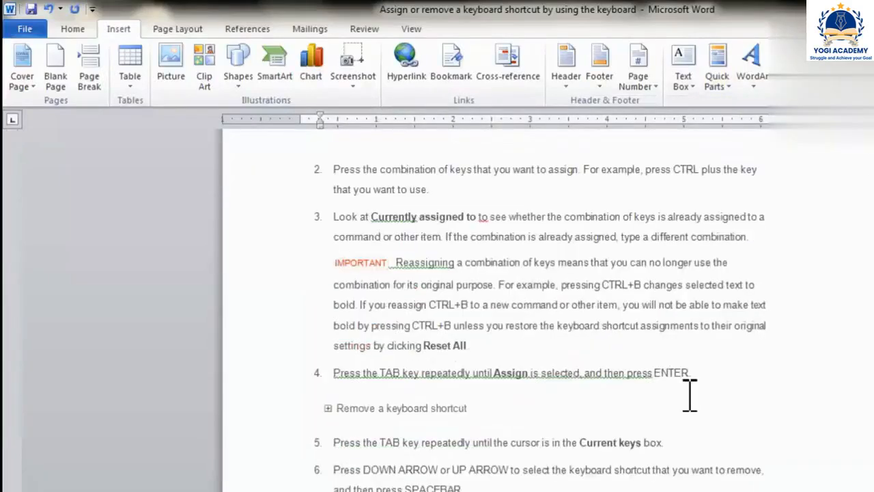
{"action": "left_click", "coordinate": [554, 414]}
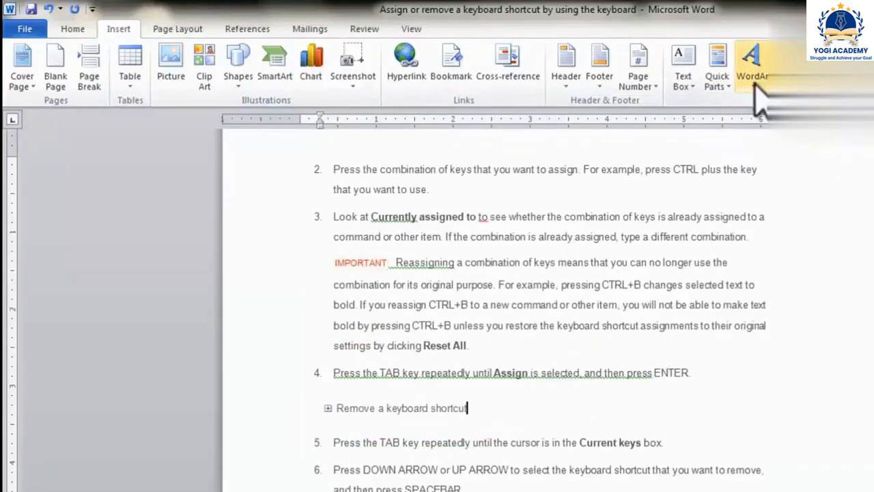
{"action": "left_click", "coordinate": [751, 77]}
{"action": "left_click", "coordinate": [720, 86]}
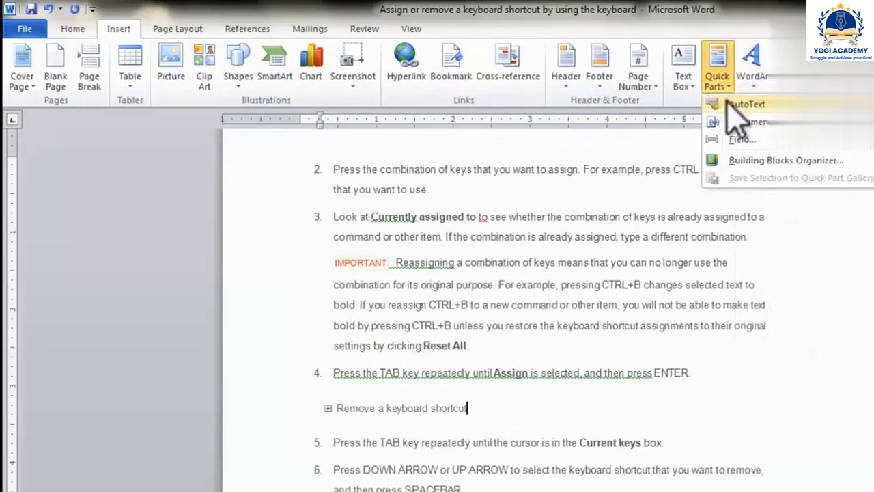
{"action": "mouse_move", "coordinate": [740, 106]}
{"action": "left_click", "coordinate": [511, 372]}
Check the inserted logo, and view the IshtWorld.com entry's properties in the Building Blocks Organizer without changing them.
{"action": "scroll", "coordinate": [534, 374], "scroll_direction": "down", "scroll_amount": 15}
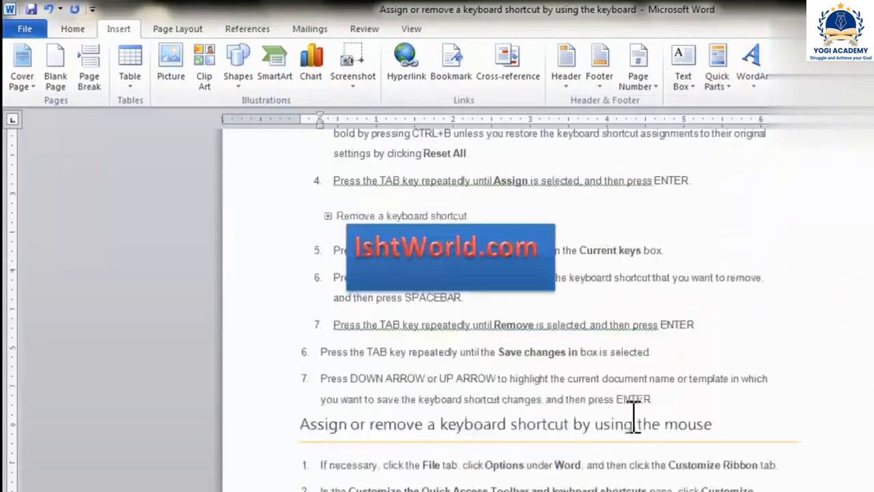
{"action": "scroll", "coordinate": [580, 355], "scroll_direction": "up", "scroll_amount": 7}
{"action": "scroll", "coordinate": [683, 253], "scroll_direction": "up", "scroll_amount": 20}
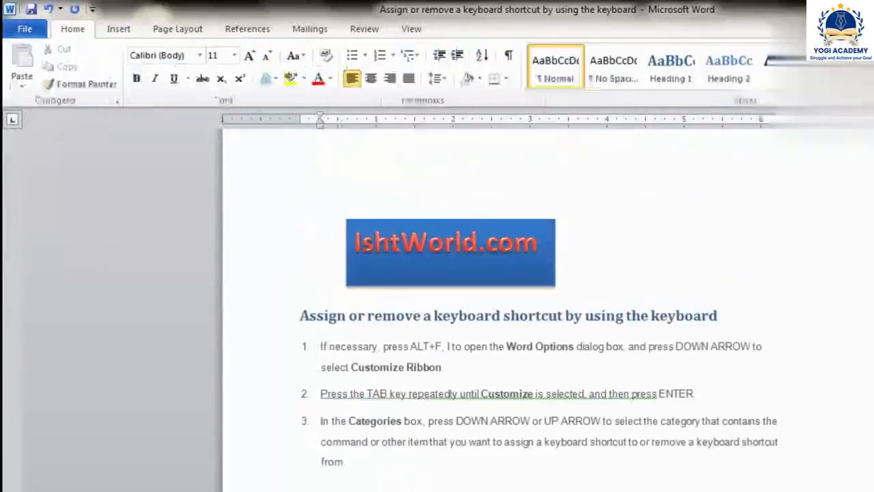
{"action": "left_click", "coordinate": [545, 254]}
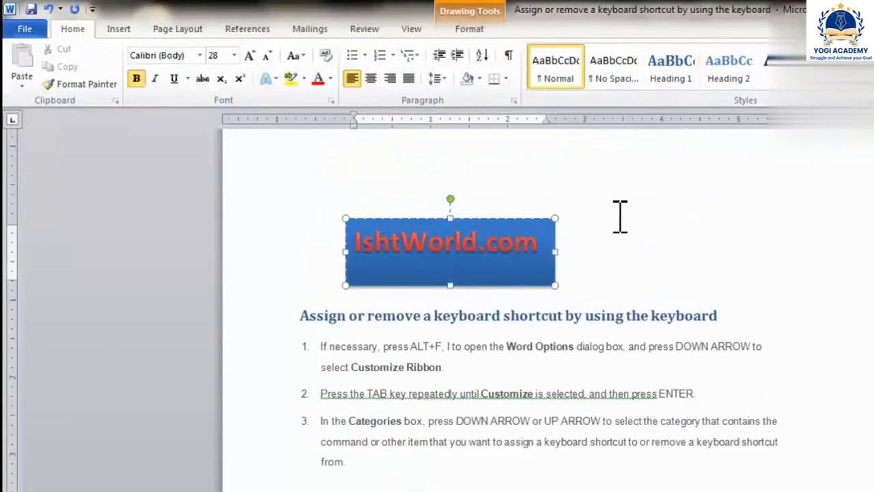
{"action": "left_click", "coordinate": [120, 30]}
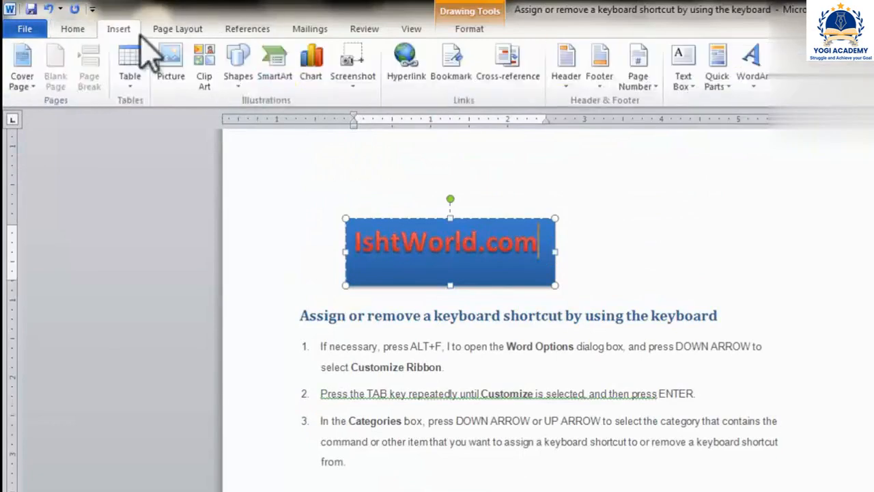
{"action": "left_click", "coordinate": [715, 81]}
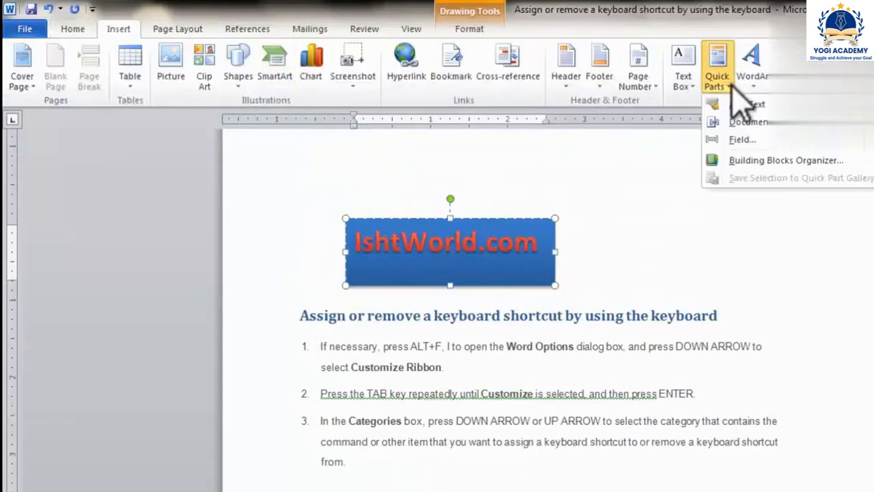
{"action": "left_click", "coordinate": [762, 164]}
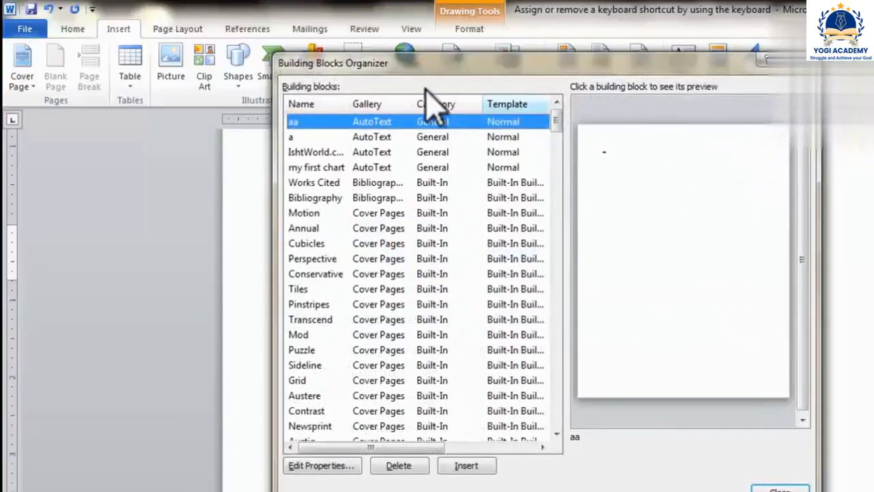
{"action": "left_click", "coordinate": [334, 155]}
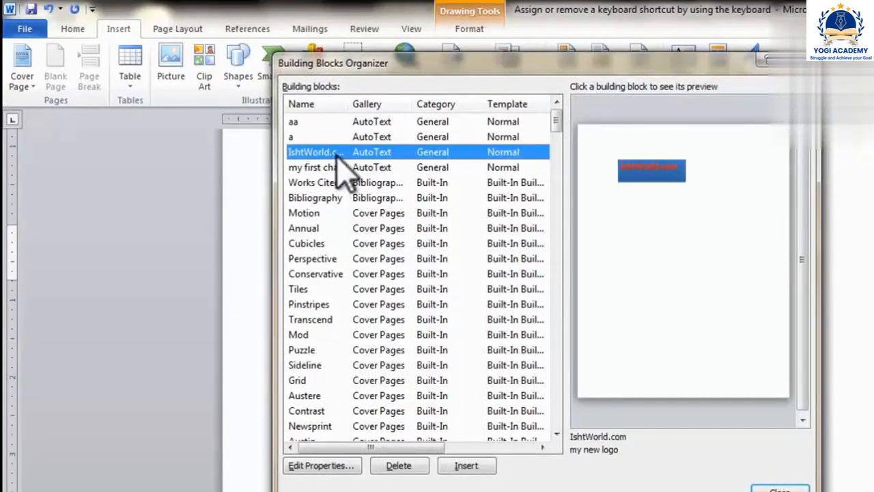
{"action": "left_click", "coordinate": [329, 464]}
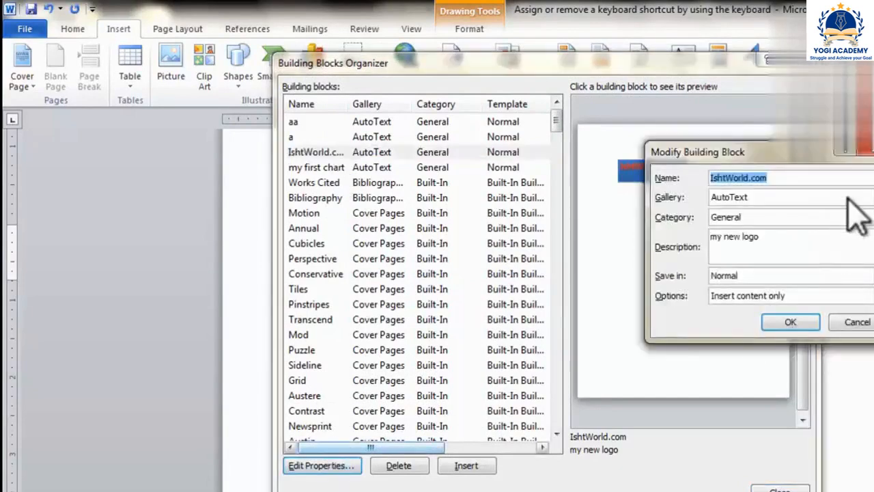
{"action": "left_click", "coordinate": [858, 321]}
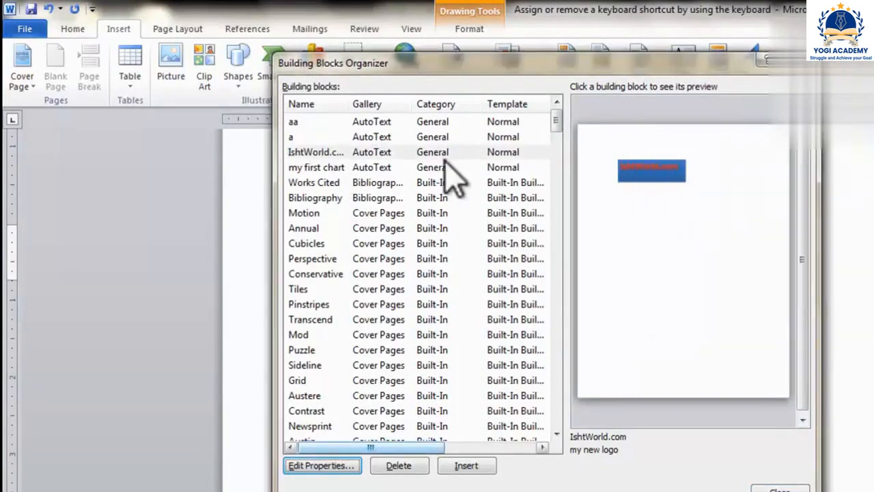
Delete the IshtWorld.com building block, close the Building Blocks Organizer and check the AutoText gallery.
{"action": "left_click", "coordinate": [344, 151]}
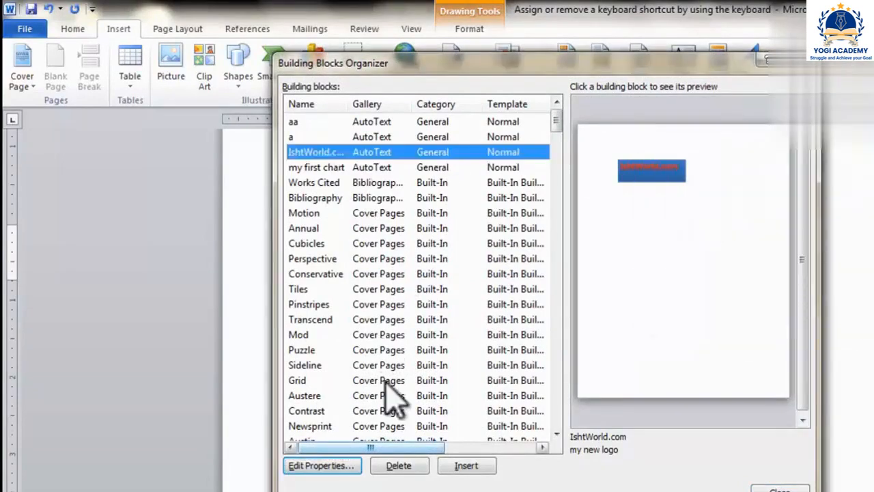
{"action": "left_click", "coordinate": [402, 466]}
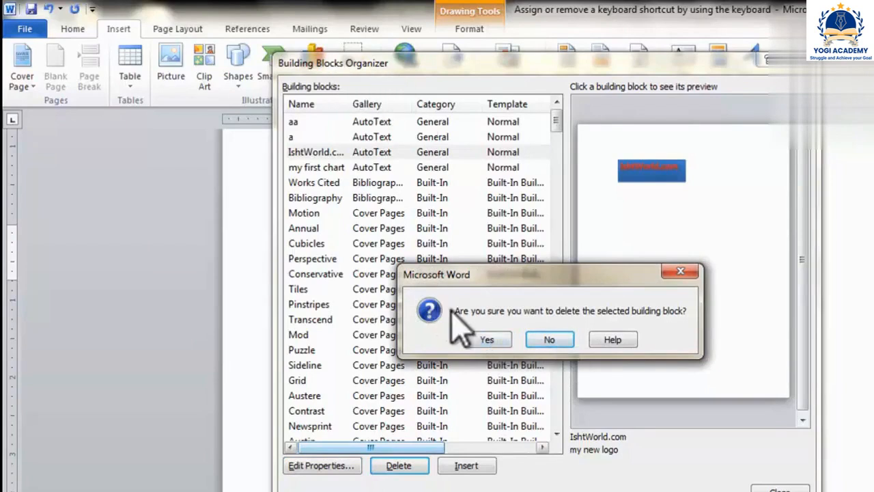
{"action": "left_click", "coordinate": [488, 340]}
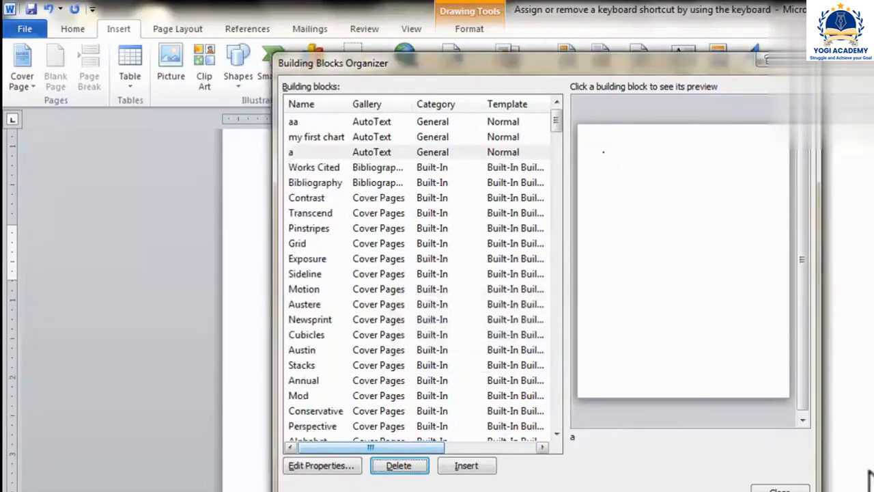
{"action": "left_click", "coordinate": [792, 484]}
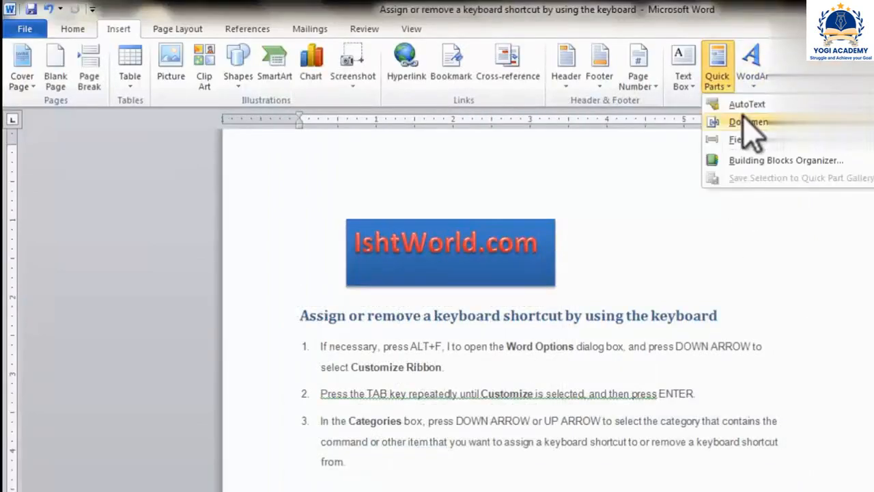
{"action": "mouse_move", "coordinate": [748, 106]}
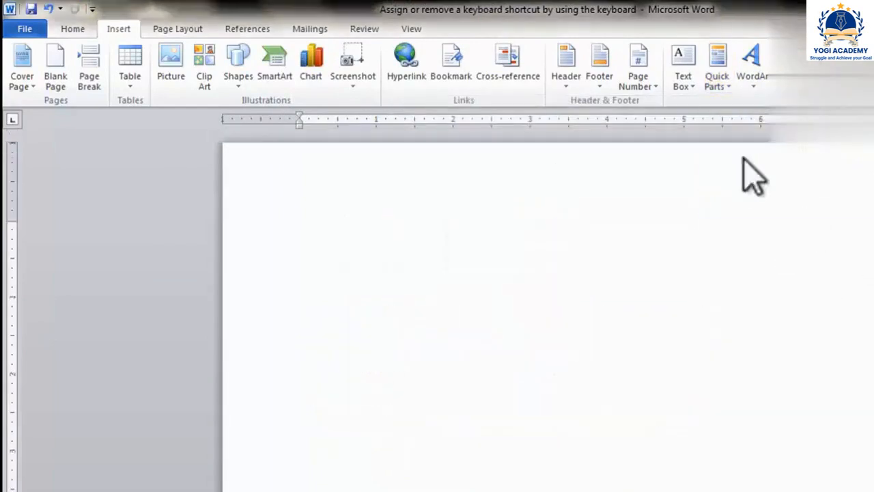
Insert the Author document property at the start of the blank page.
{"action": "left_click", "coordinate": [724, 89]}
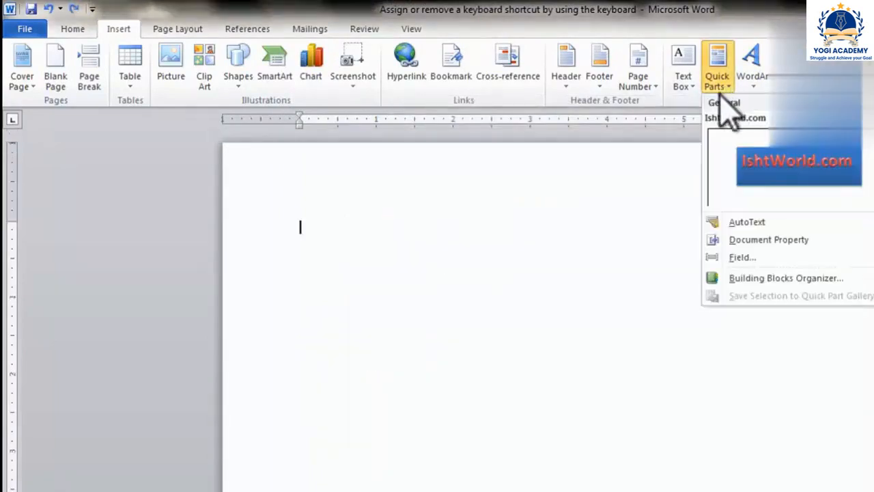
{"action": "mouse_move", "coordinate": [763, 240]}
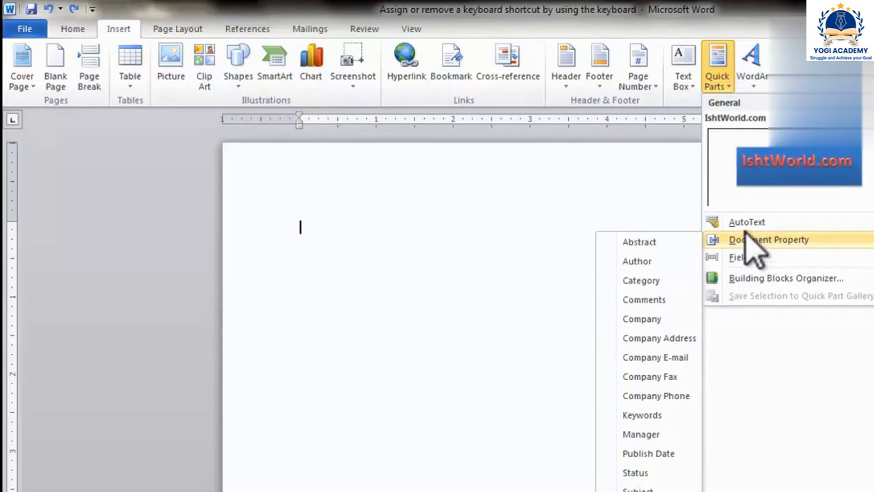
{"action": "left_click", "coordinate": [638, 263]}
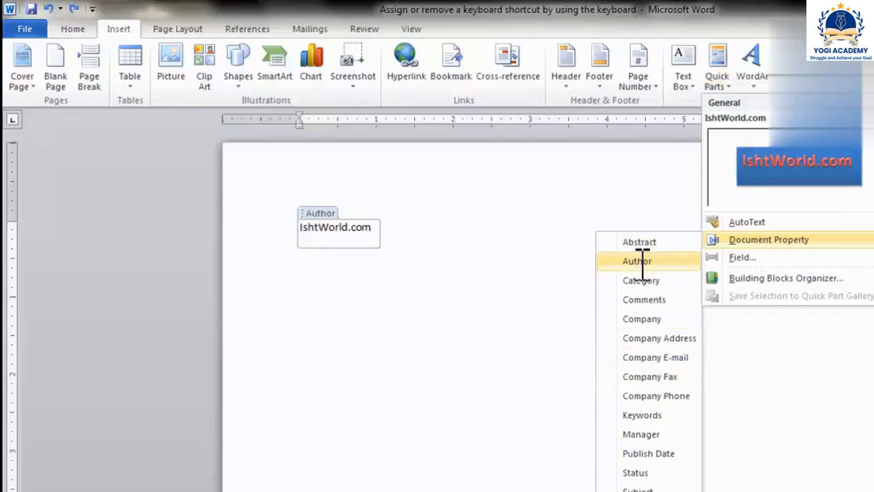
Insert the Title document property on the line below the author field.
{"action": "left_click", "coordinate": [454, 309]}
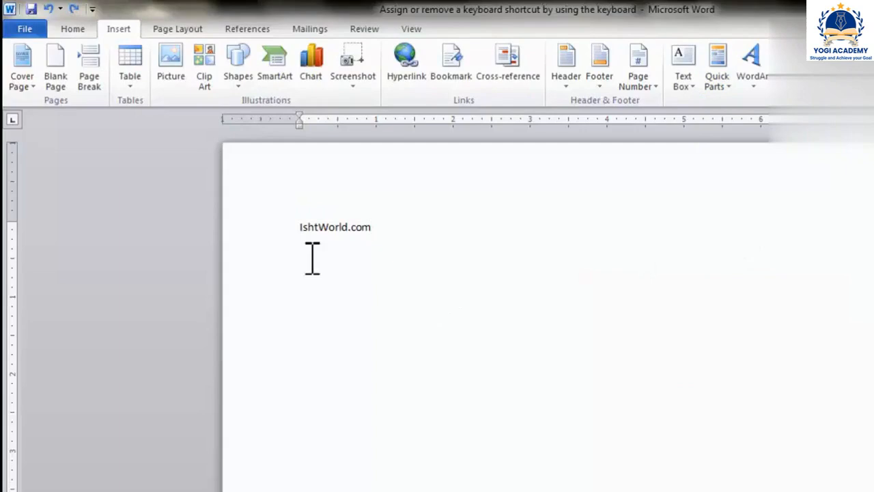
{"action": "left_click", "coordinate": [727, 93]}
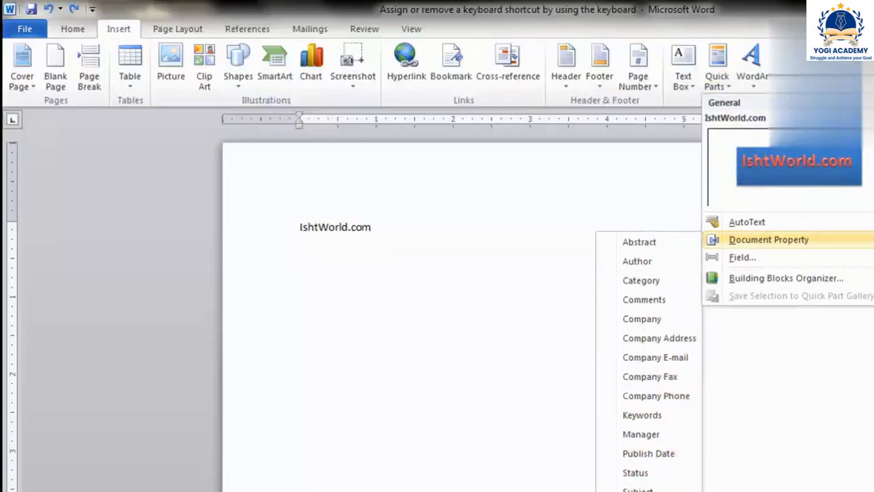
{"action": "left_click", "coordinate": [656, 491]}
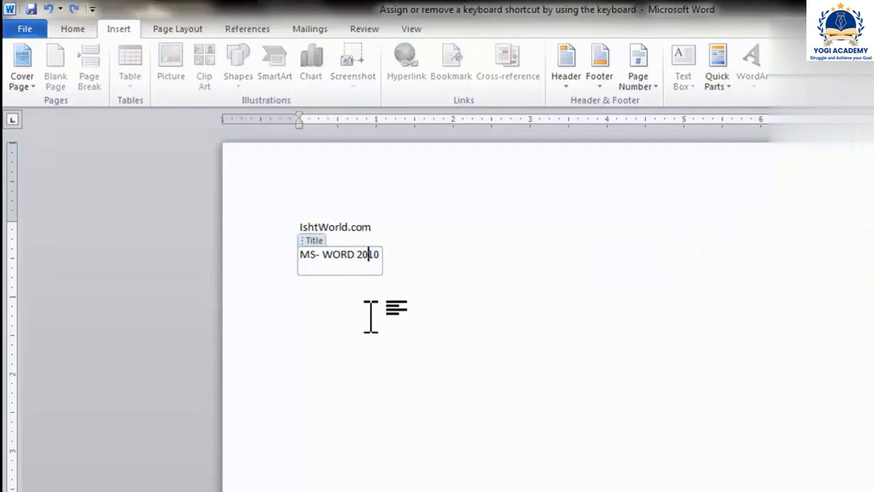
Leave the Title field and view the list of insertable document properties without adding one.
{"action": "left_click", "coordinate": [451, 309]}
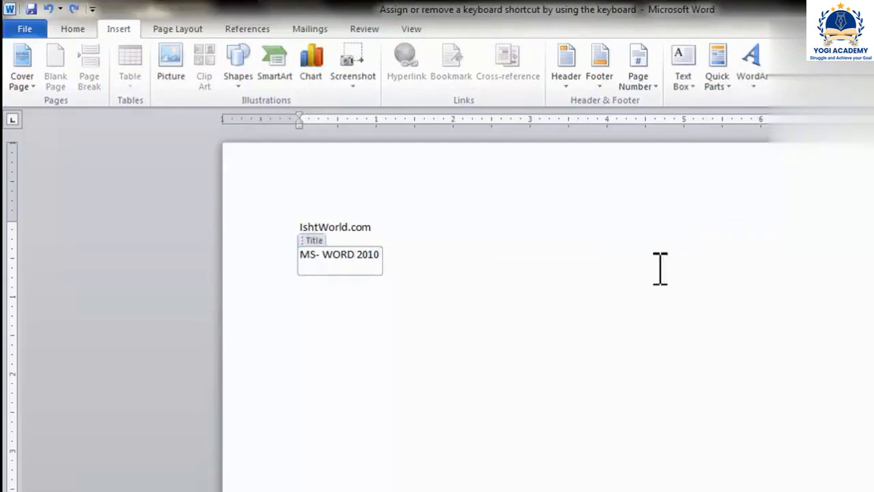
{"action": "left_click", "coordinate": [612, 241]}
{"action": "left_click", "coordinate": [492, 337]}
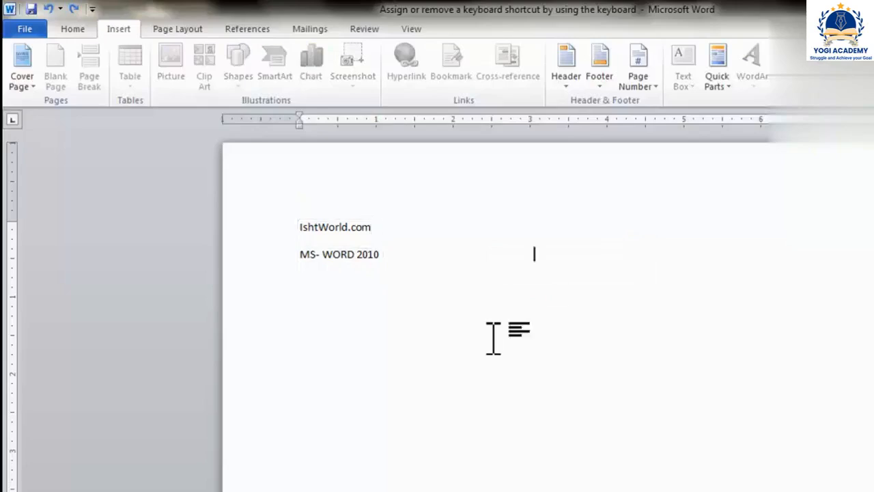
{"action": "left_click", "coordinate": [728, 90]}
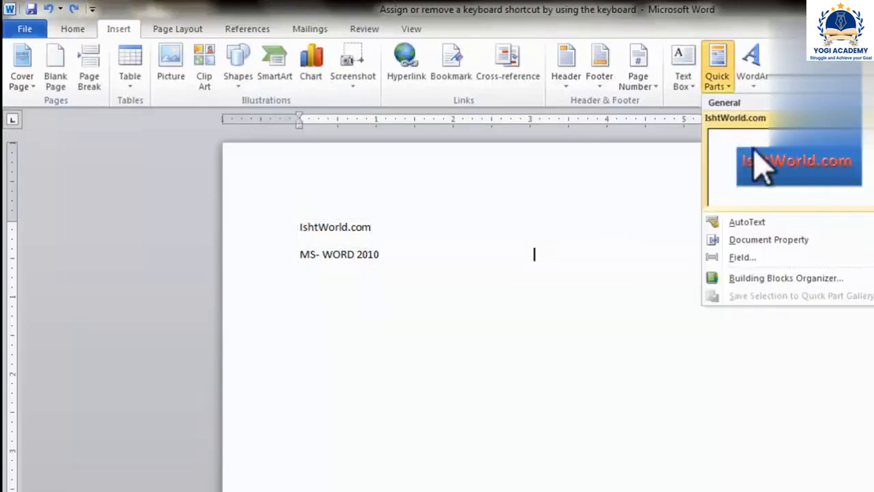
{"action": "mouse_move", "coordinate": [782, 243]}
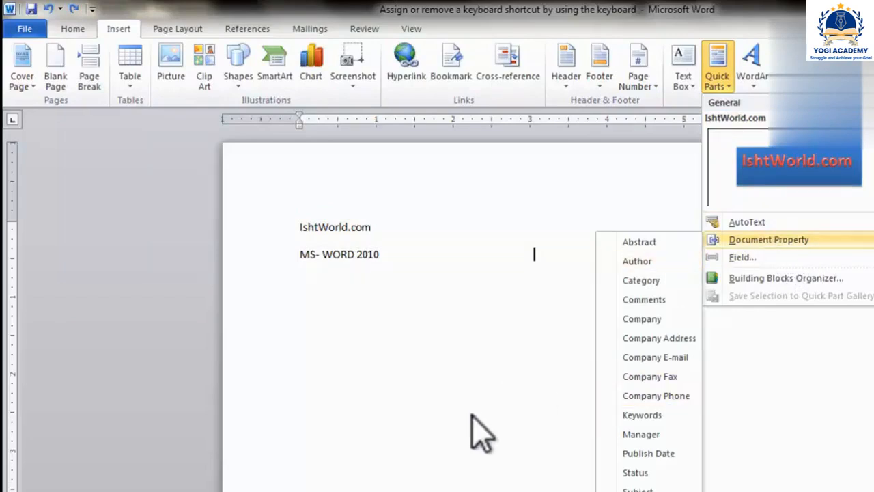
{"action": "left_click", "coordinate": [427, 422]}
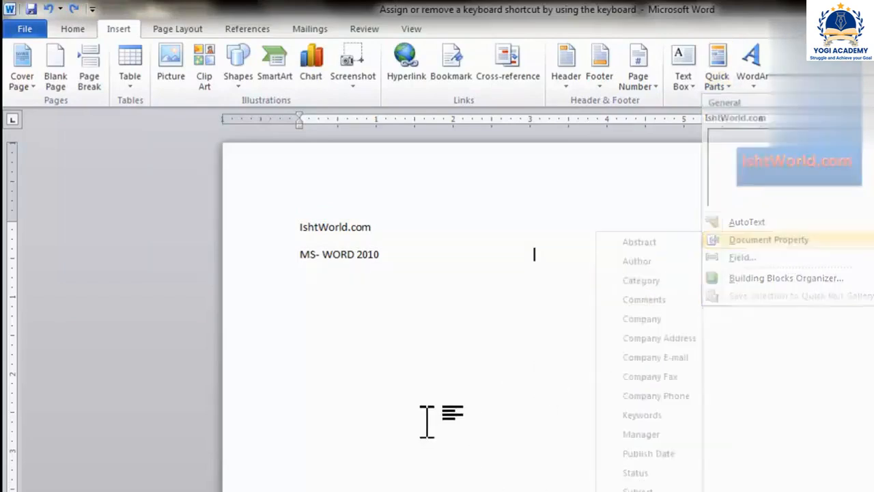
Show the Document Panel above the page to view the document's properties.
{"action": "left_click", "coordinate": [24, 30]}
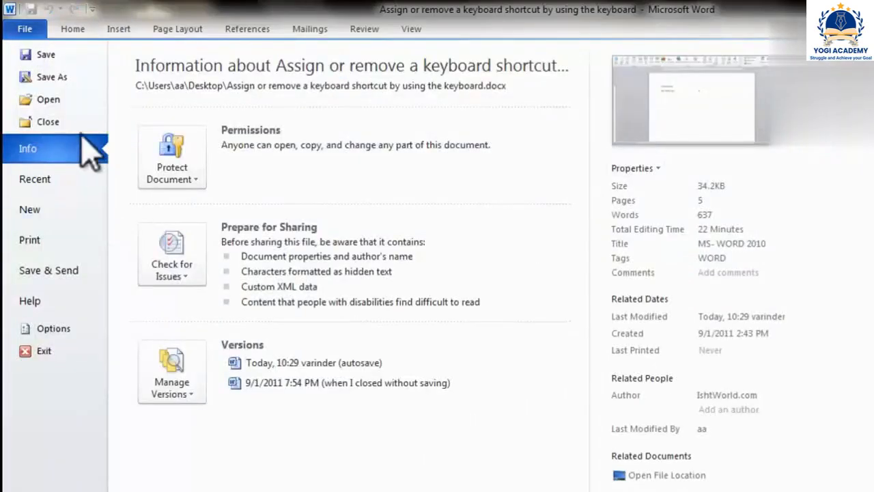
{"action": "left_click", "coordinate": [635, 168]}
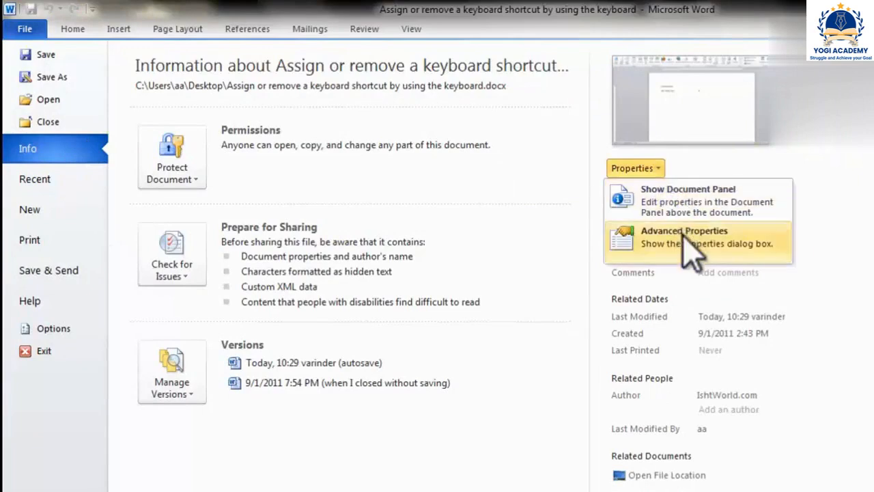
{"action": "left_click", "coordinate": [692, 213]}
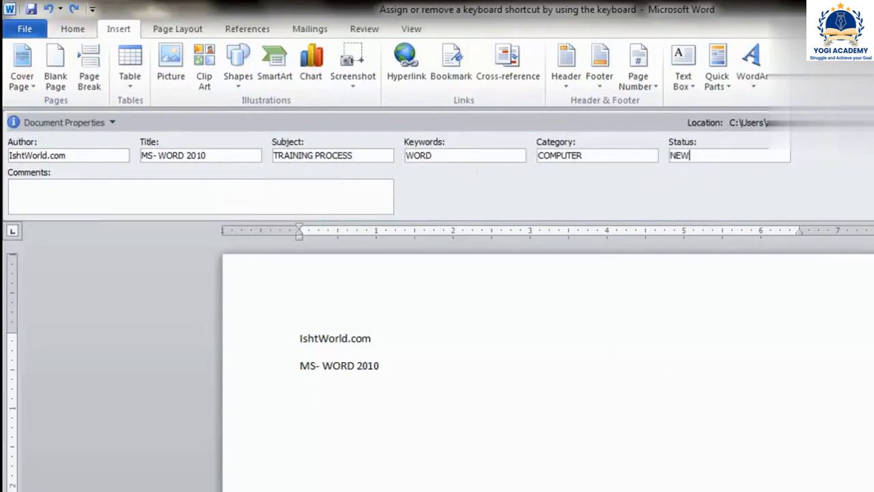
Review the General and Summary information in the document's Advanced Properties, and return to the page.
{"action": "left_click", "coordinate": [26, 31]}
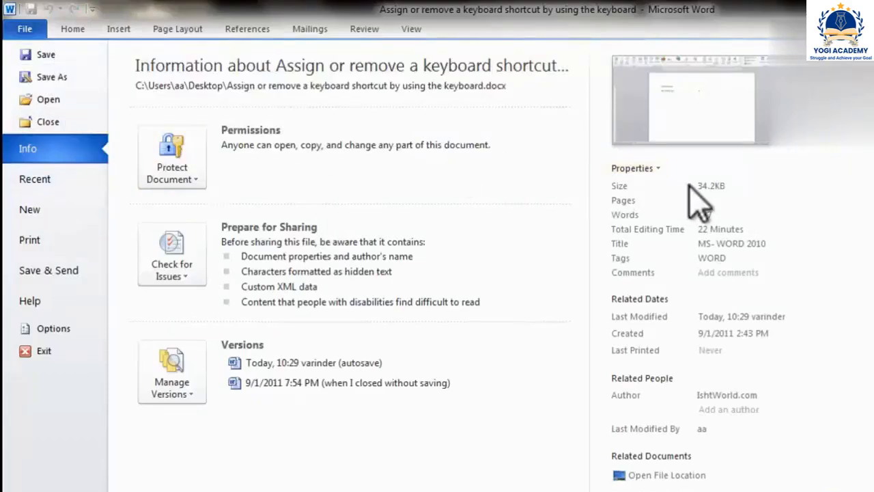
{"action": "left_click", "coordinate": [652, 168]}
{"action": "left_click", "coordinate": [666, 231]}
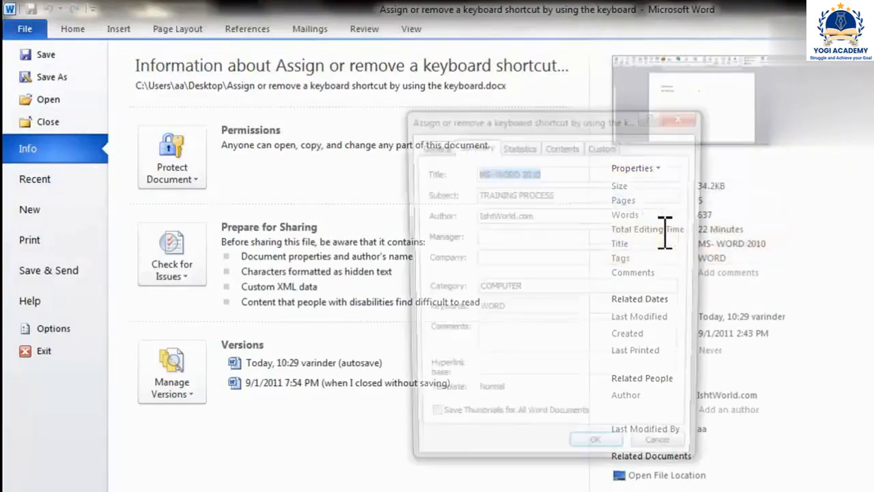
{"action": "left_click", "coordinate": [432, 146]}
{"action": "left_click", "coordinate": [460, 146]}
{"action": "left_click", "coordinate": [600, 456]}
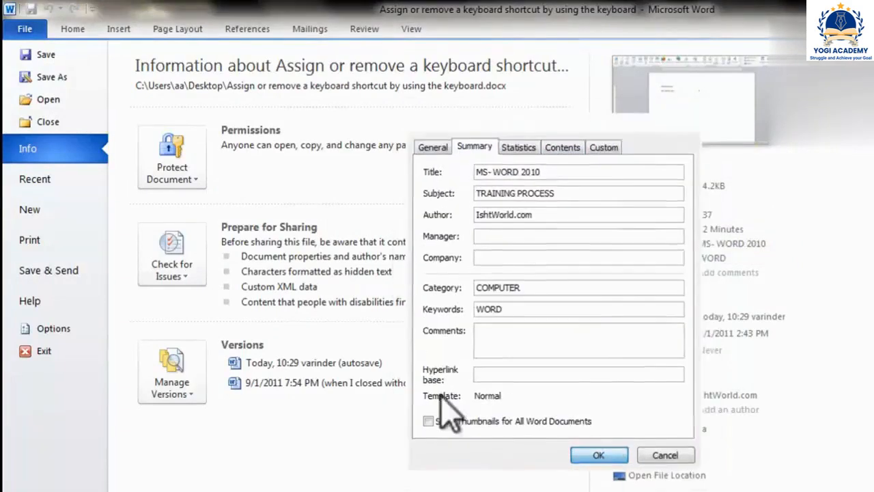
{"action": "left_click", "coordinate": [66, 35]}
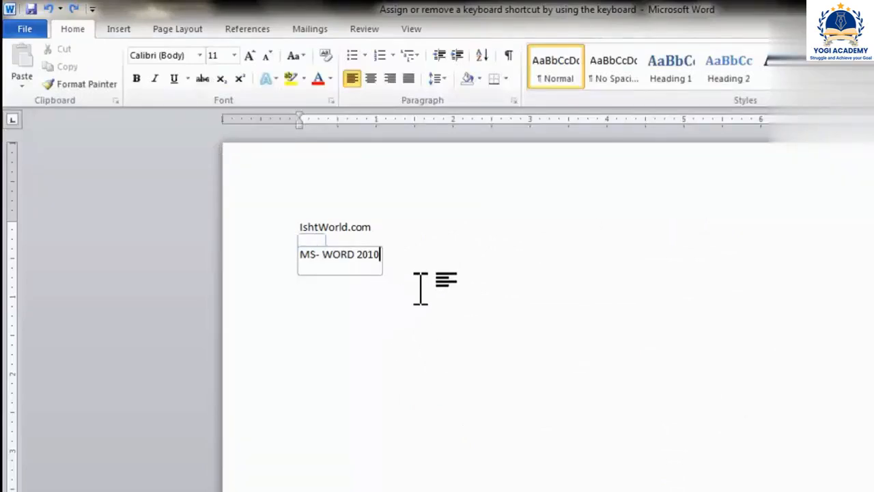
{"action": "left_click", "coordinate": [433, 246]}
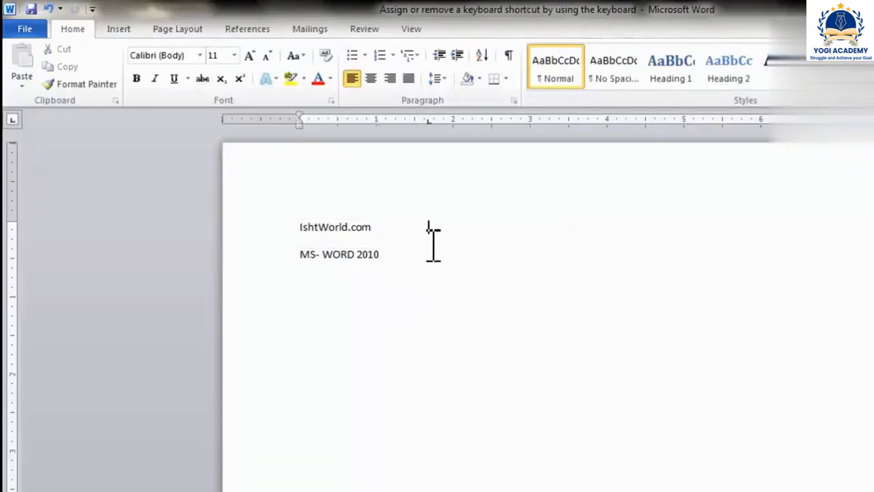
{"action": "left_click", "coordinate": [336, 321]}
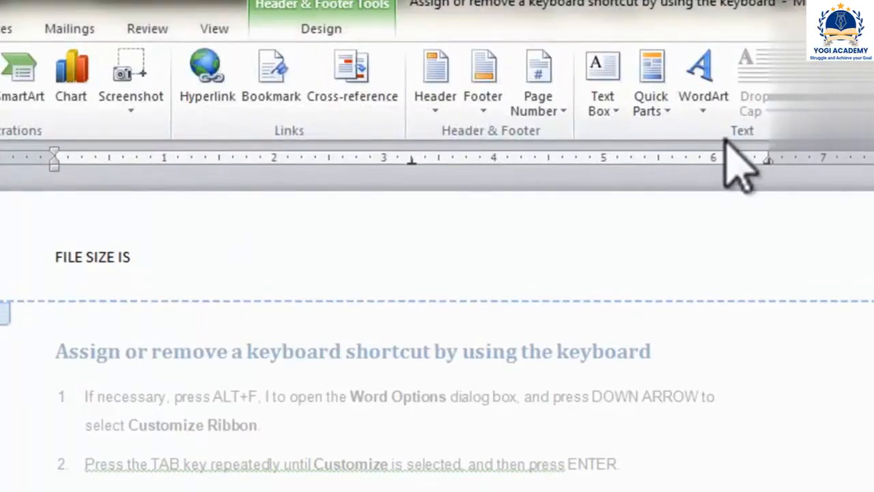
{"action": "left_click", "coordinate": [653, 109]}
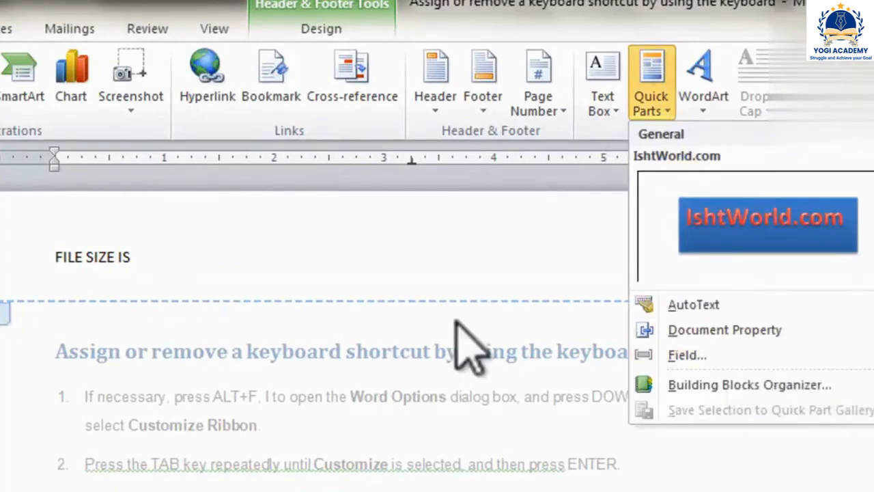
{"action": "left_click", "coordinate": [659, 355]}
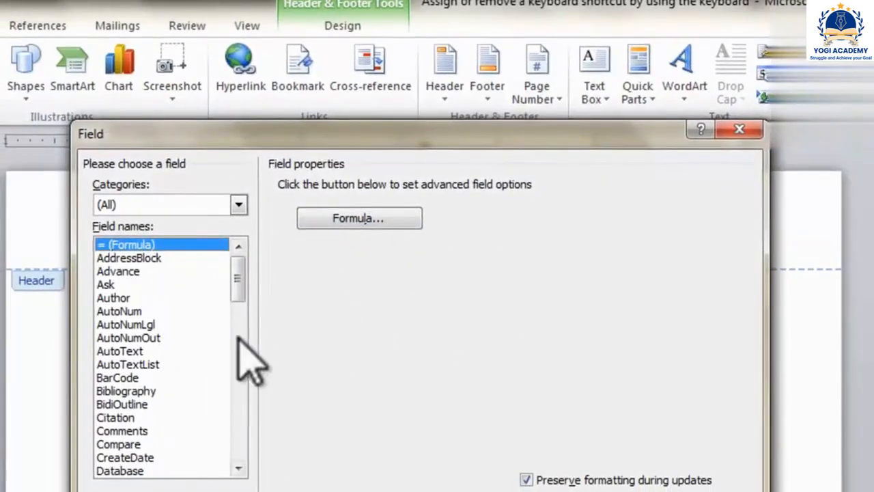
{"action": "left_click_drag", "start_coordinate": [237, 292], "coordinate": [253, 283]}
{"action": "left_click_drag", "start_coordinate": [242, 140], "coordinate": [372, 86]}
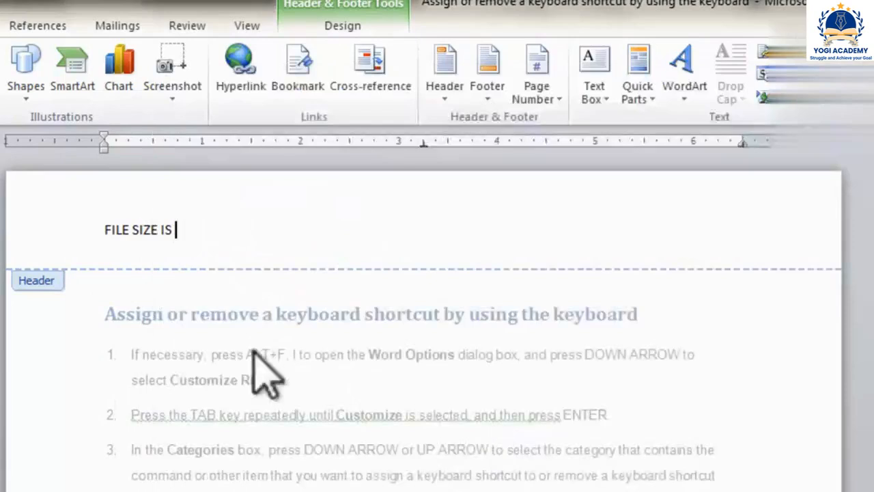
Insert a FileSize field in the 1, 2, 3 format after "FILE SIZE IS" in the header.
{"action": "left_click", "coordinate": [652, 99]}
{"action": "left_click", "coordinate": [672, 318]}
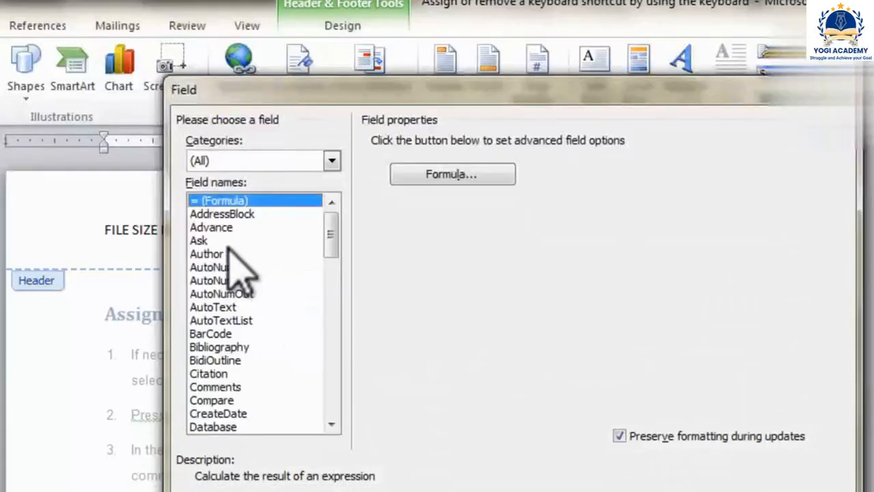
{"action": "key", "text": "f"}
{"action": "key", "text": "f"}
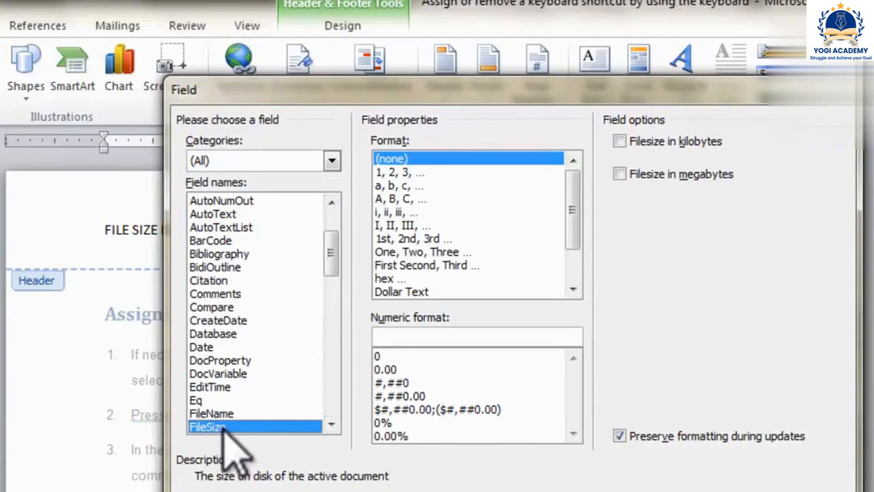
{"action": "left_click", "coordinate": [402, 172]}
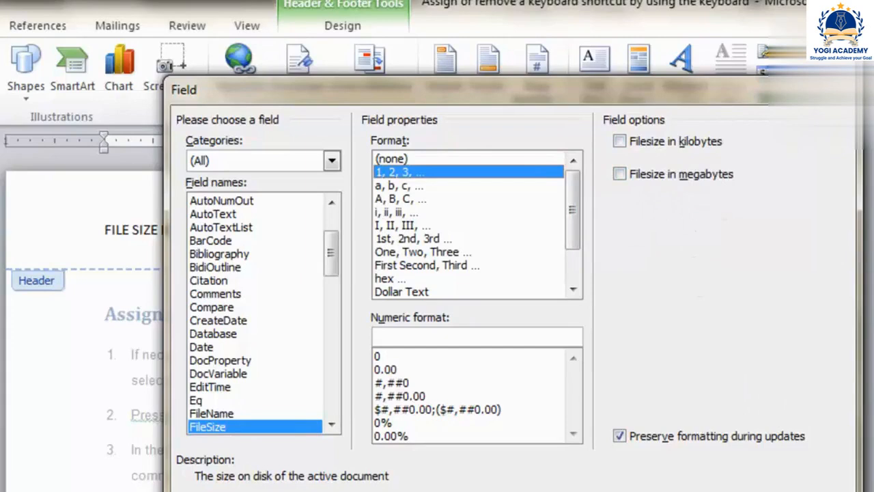
{"action": "left_click", "coordinate": [722, 491]}
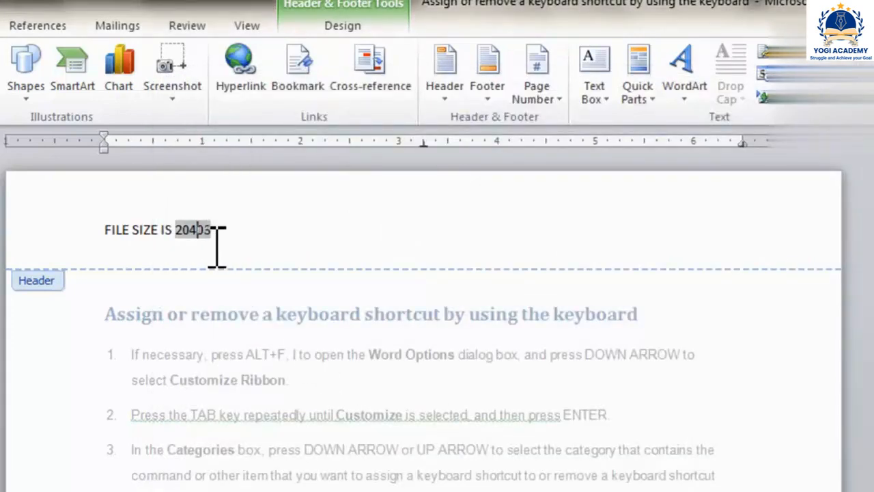
Update the file size field in the header.
{"action": "scroll", "coordinate": [369, 484], "scroll_direction": "down", "scroll_amount": 3}
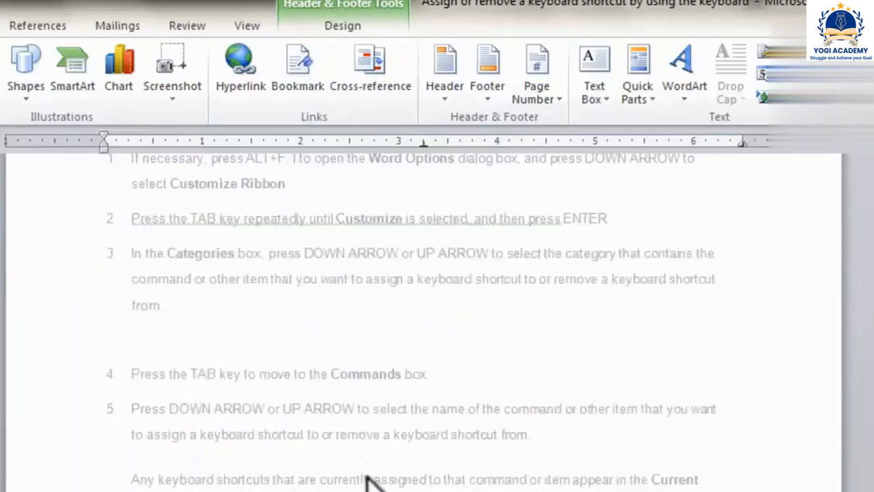
{"action": "scroll", "coordinate": [369, 484], "scroll_direction": "up", "scroll_amount": 3}
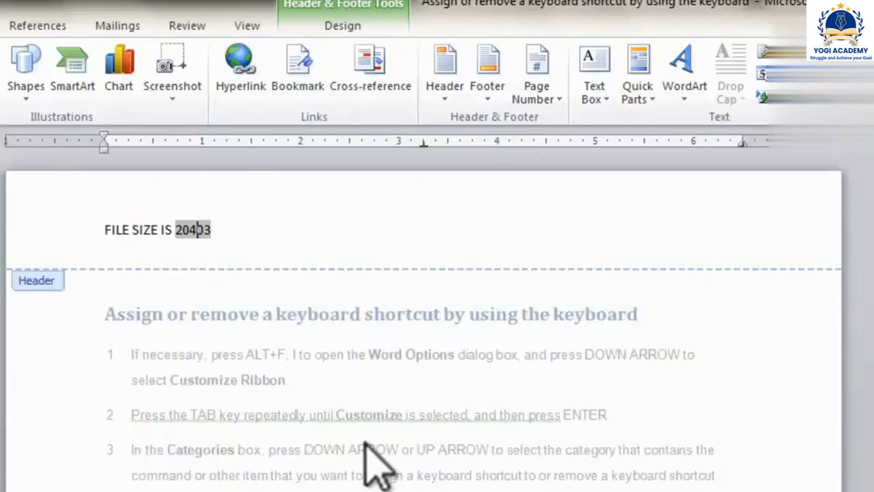
{"action": "right_click", "coordinate": [200, 232]}
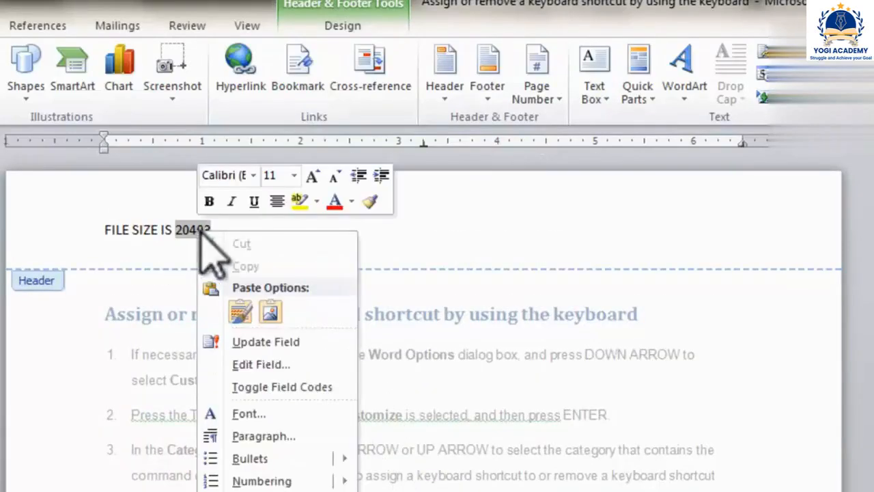
{"action": "left_click", "coordinate": [261, 343]}
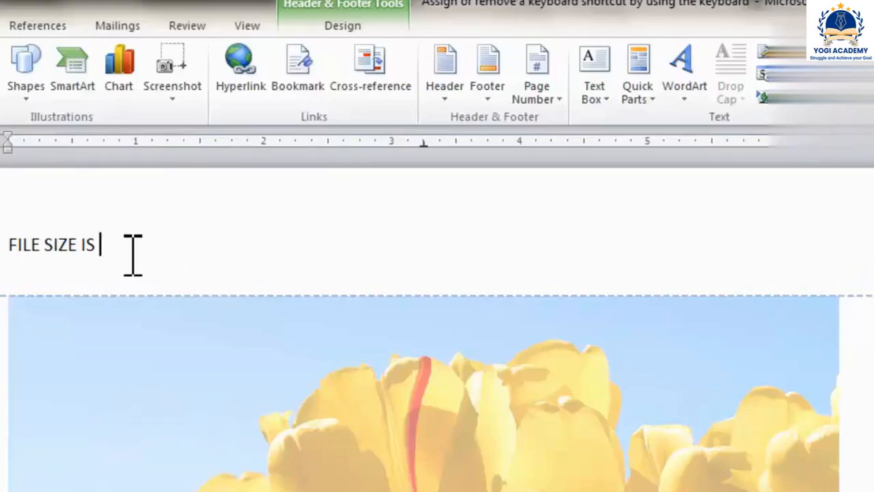
Insert a FileSize field in the 1, 2, 3 format after "FILE SIZE IS" in the header above the tulip picture.
{"action": "left_click", "coordinate": [652, 102]}
{"action": "left_click", "coordinate": [680, 313]}
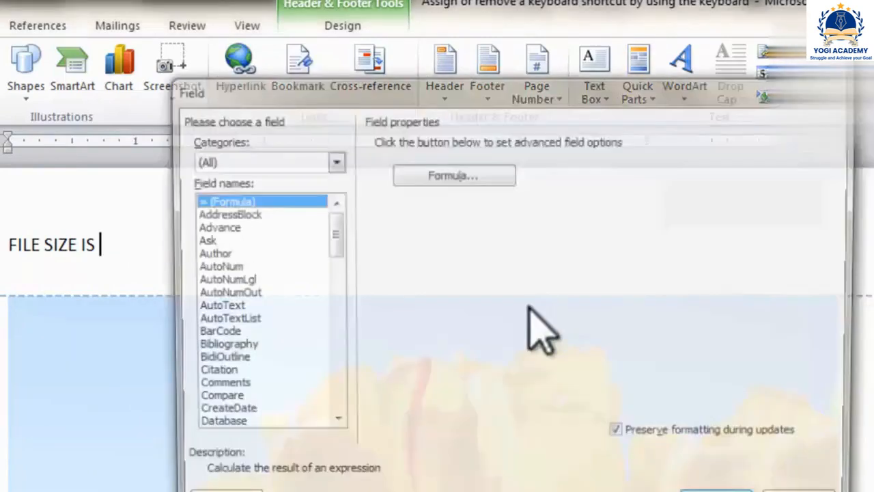
{"action": "key", "text": "f"}
{"action": "key", "text": "f"}
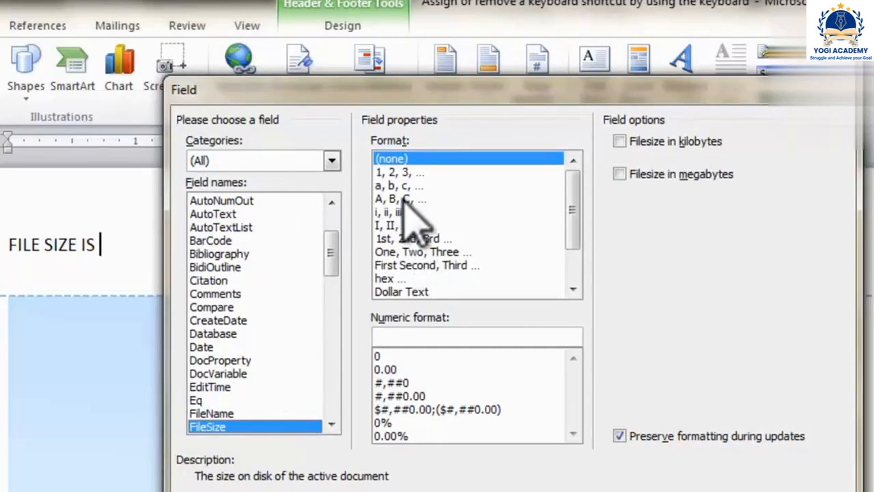
{"action": "left_click", "coordinate": [411, 173]}
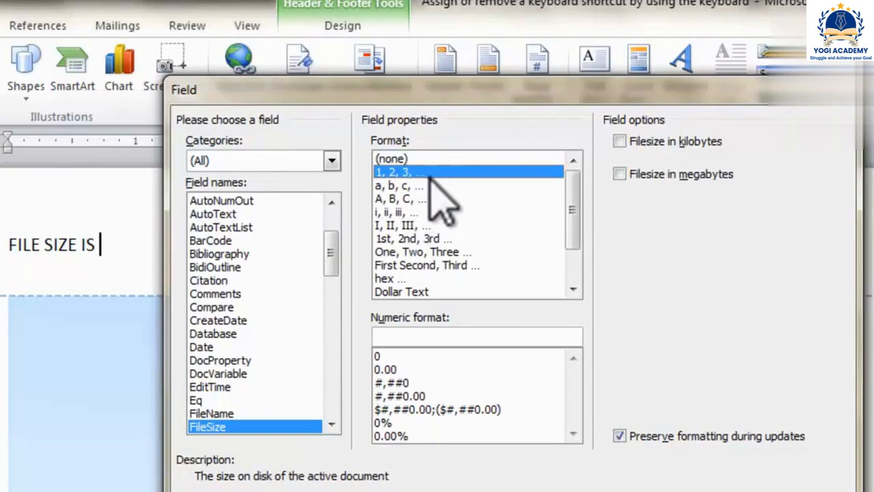
{"action": "left_click", "coordinate": [717, 491]}
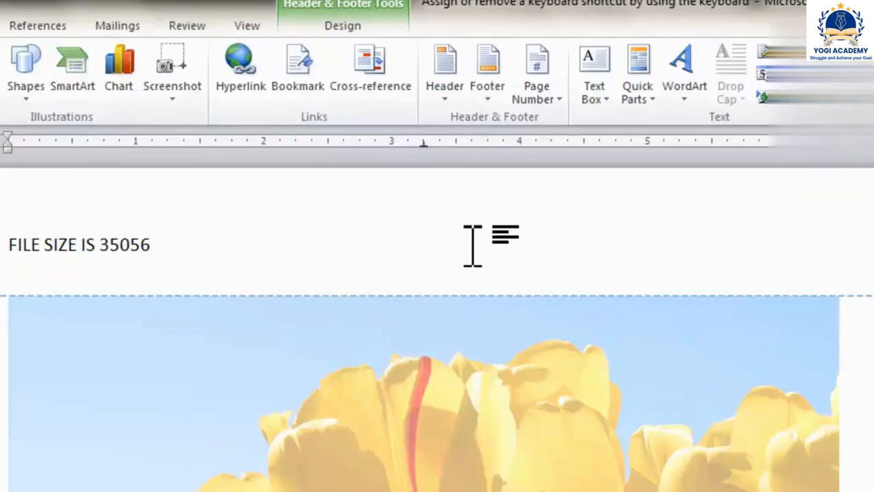
Open the Quick Parts gallery with the insertion point after the file size in the header.
{"action": "left_click", "coordinate": [655, 101]}
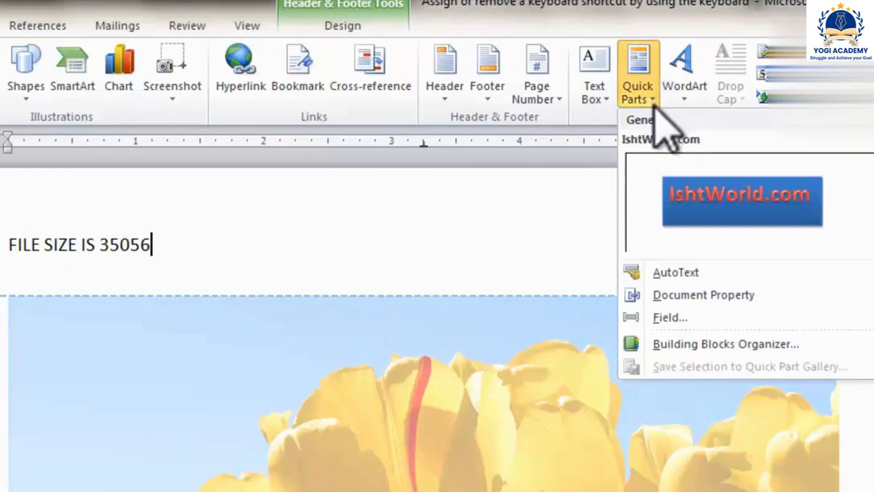